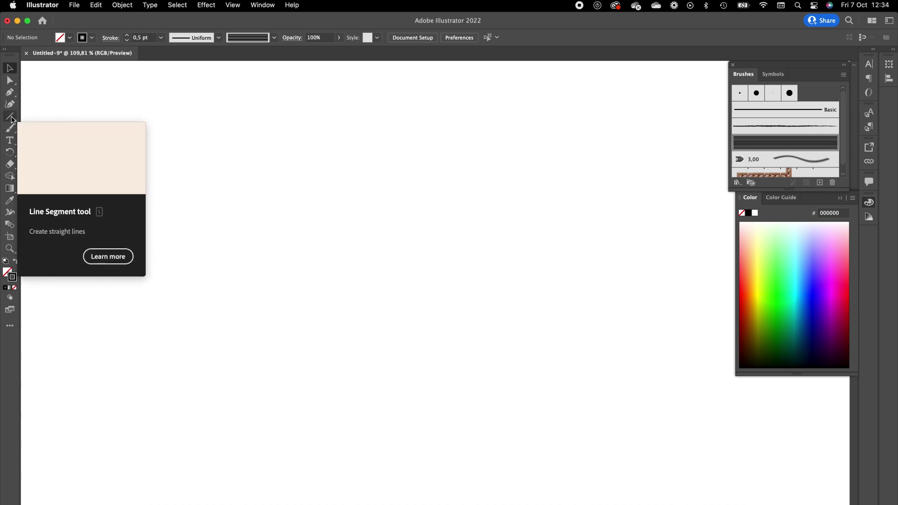
- Draw a tall thin rectangle, about 8.93 × 206.42 px, filled black with no stroke
{"action": "left_click", "coordinate": [11, 119]}
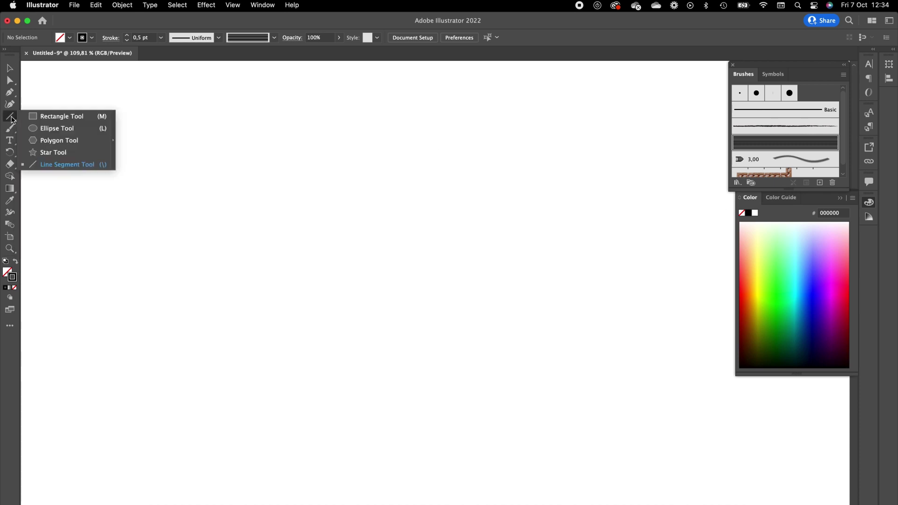
{"action": "left_click", "coordinate": [42, 116]}
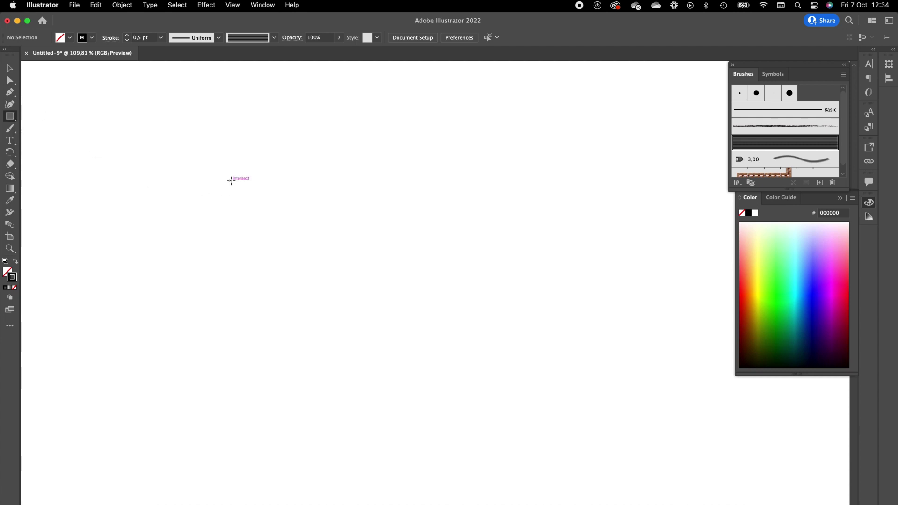
{"action": "left_click_drag", "start_coordinate": [231, 181], "coordinate": [240, 389]}
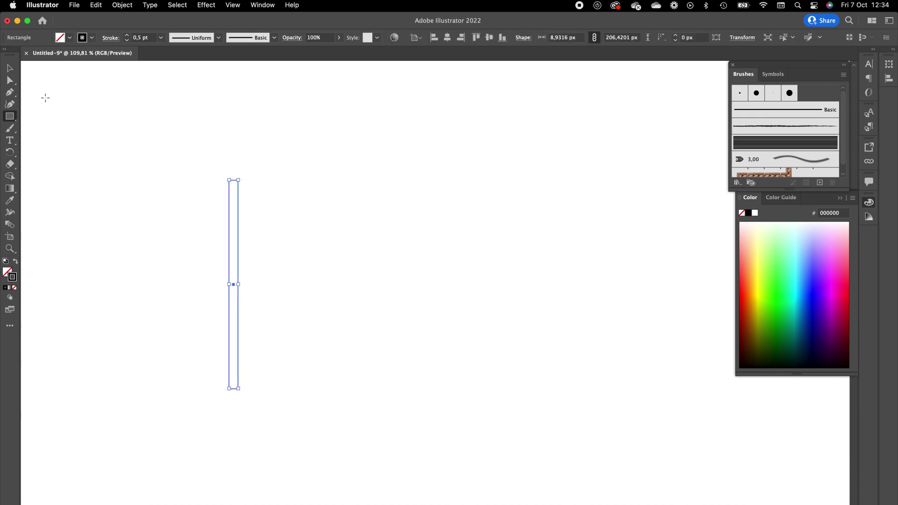
{"action": "left_click", "coordinate": [16, 261]}
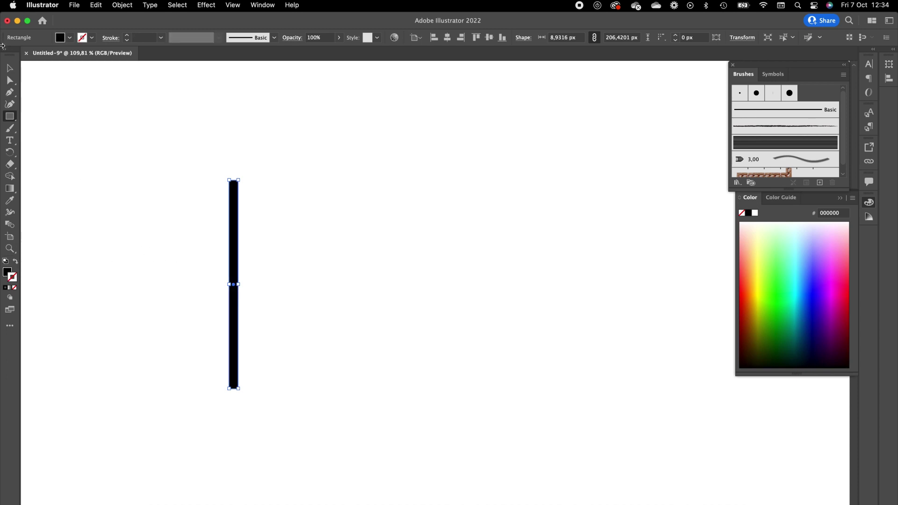
{"action": "left_click", "coordinate": [9, 68]}
{"action": "left_click", "coordinate": [250, 230]}
{"action": "left_click", "coordinate": [234, 221]}
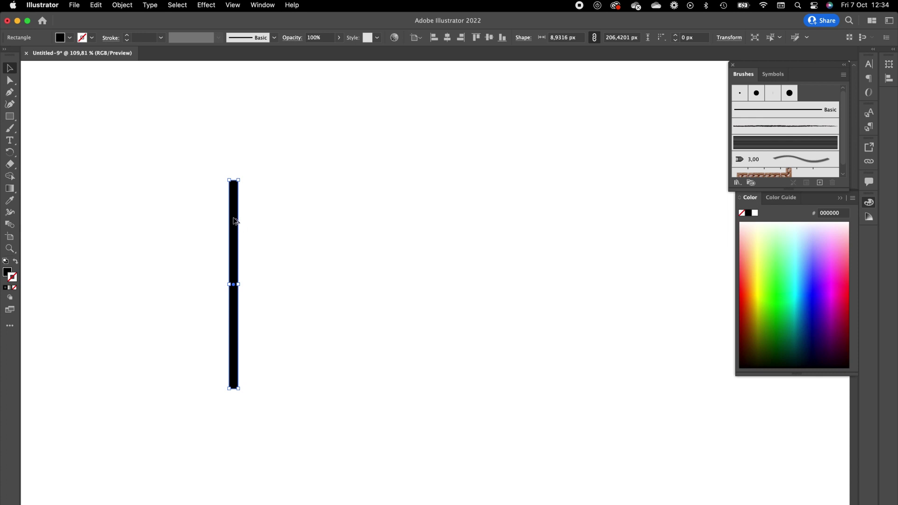
- Place a copy of the black bar just to its right and narrow it to about 2.79 px
{"action": "left_click", "coordinate": [242, 221]}
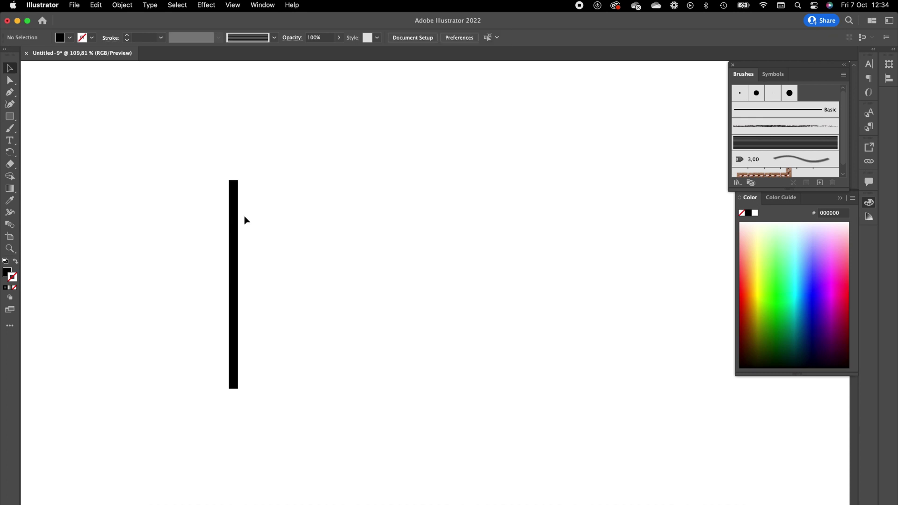
{"action": "left_click_drag", "start_coordinate": [239, 218], "coordinate": [246, 220]}
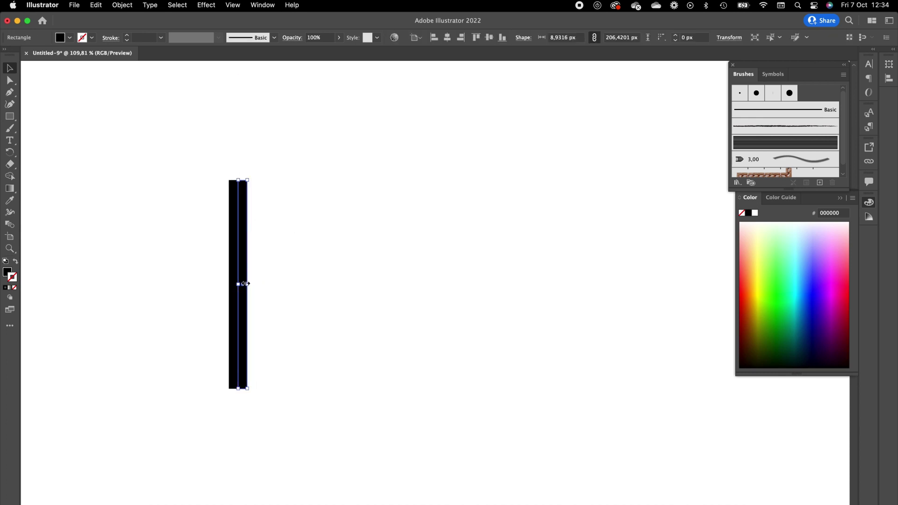
{"action": "scroll", "coordinate": [245, 285], "scroll_direction": "up", "scroll_amount": 5}
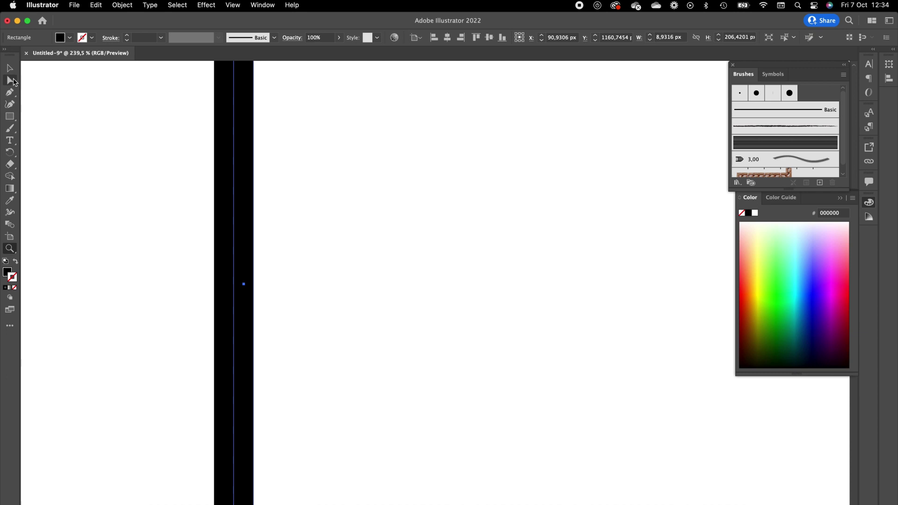
{"action": "left_click_drag", "start_coordinate": [254, 284], "coordinate": [238, 291]}
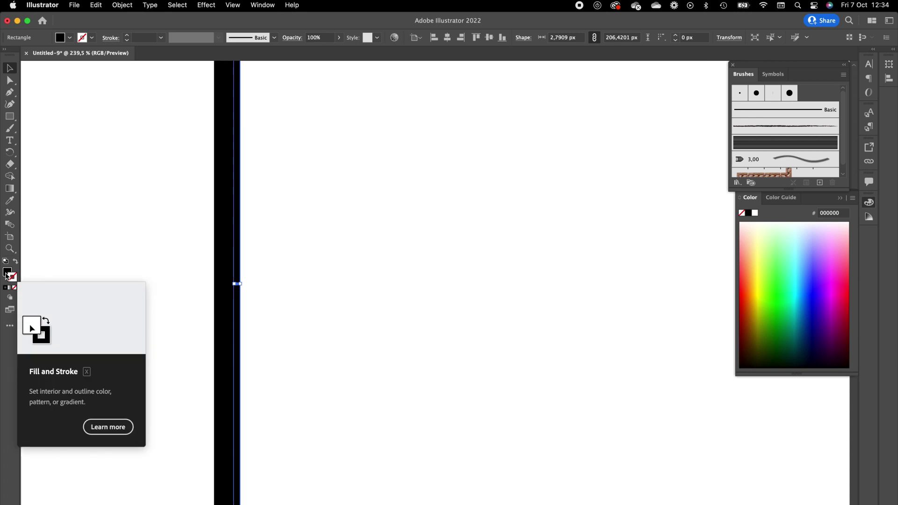
- Fill the narrow strip with pure white
{"action": "double_click", "coordinate": [7, 274]}
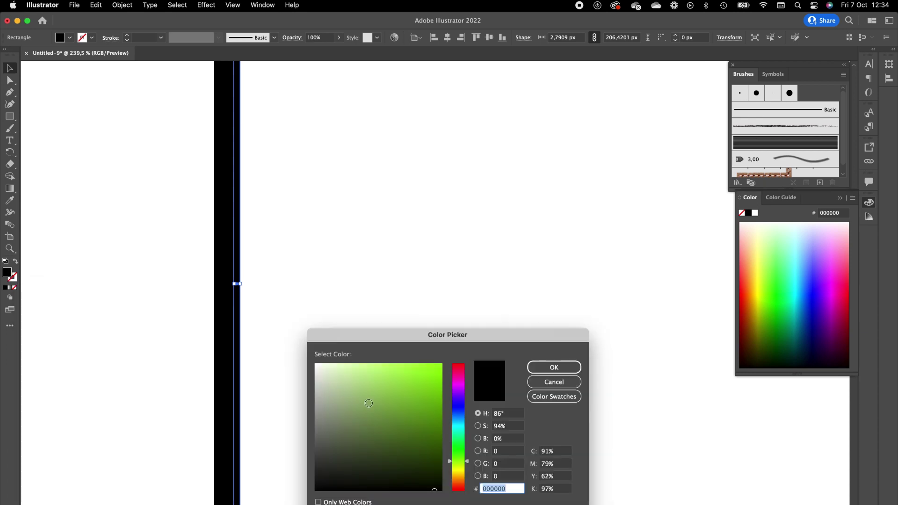
{"action": "mouse_move", "coordinate": [368, 403]}
{"action": "left_mouse_down"}
{"action": "mouse_move", "coordinate": [315, 390]}
{"action": "mouse_move", "coordinate": [316, 364]}
{"action": "left_mouse_up"}
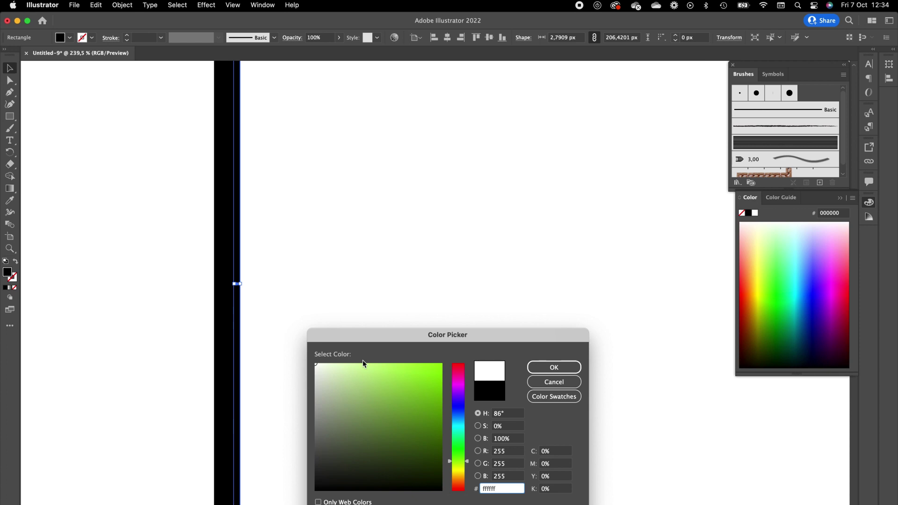
{"action": "left_click", "coordinate": [552, 367]}
{"action": "left_click", "coordinate": [324, 242]}
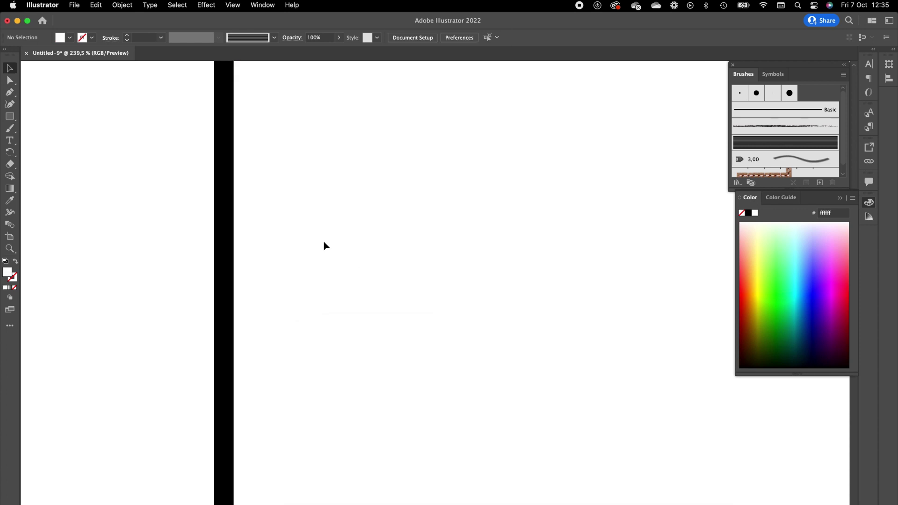
{"action": "key", "text": "super+minus"}
{"action": "key", "text": "super+minus"}
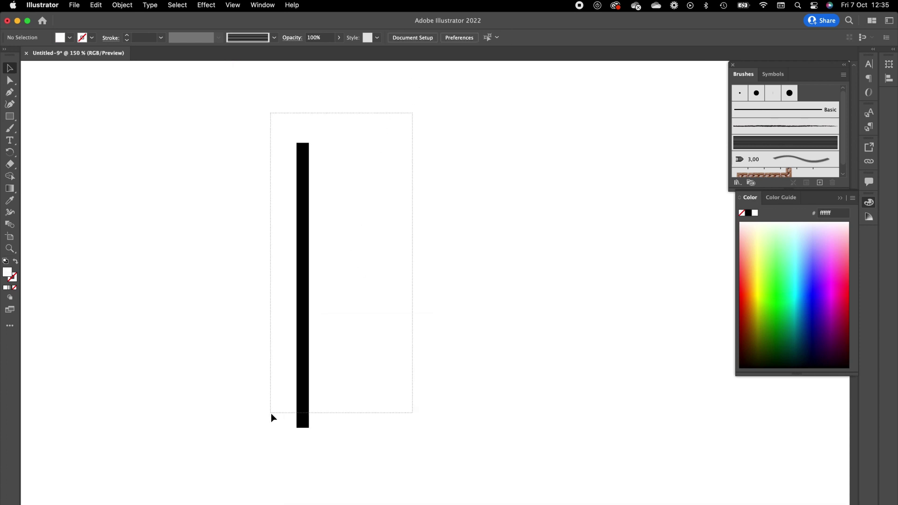
- Repeat the black bar and white strip pair across the page to form 14 stripes
{"action": "left_click_drag", "start_coordinate": [271, 414], "coordinate": [376, 133]}
{"action": "left_click_drag", "start_coordinate": [305, 176], "coordinate": [232, 180]}
{"action": "left_click_drag", "start_coordinate": [267, 122], "coordinate": [183, 446]}
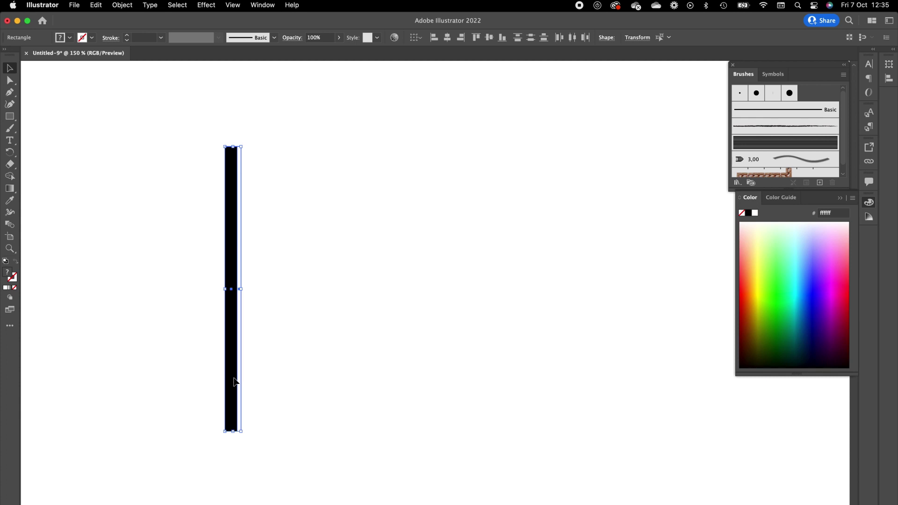
{"action": "mouse_move", "coordinate": [235, 382]}
{"action": "left_mouse_down"}
{"action": "mouse_move", "coordinate": [258, 381]}
{"action": "mouse_move", "coordinate": [251, 383]}
{"action": "left_mouse_up"}
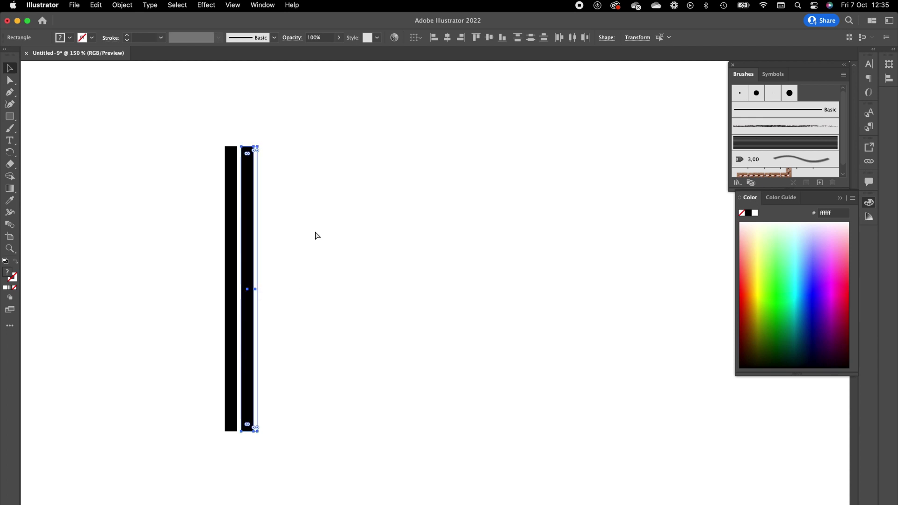
{"action": "key", "text": "super+d"}
{"action": "key", "text": "super+d"}
{"action": "key", "text": "super+d"}
{"action": "key", "text": "super+d"}
{"action": "key", "text": "super+d"}
{"action": "key", "text": "super+d"}
{"action": "key", "text": "super+d"}
{"action": "key", "text": "super+d"}
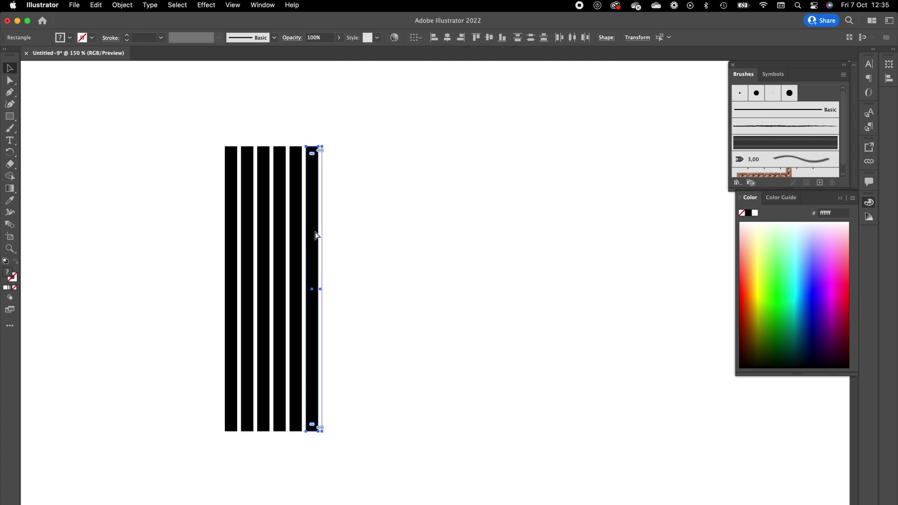
{"action": "key", "text": "super+d"}
{"action": "key", "text": "super+d"}
{"action": "key", "text": "super+d"}
{"action": "key", "text": "super+d"}
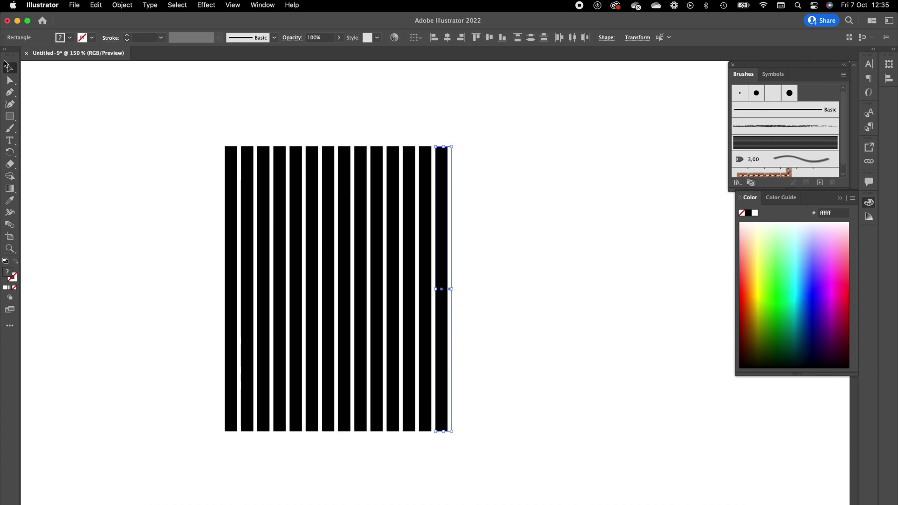
- Delete the leftover white strip at the right end of the row
{"action": "left_click", "coordinate": [457, 168]}
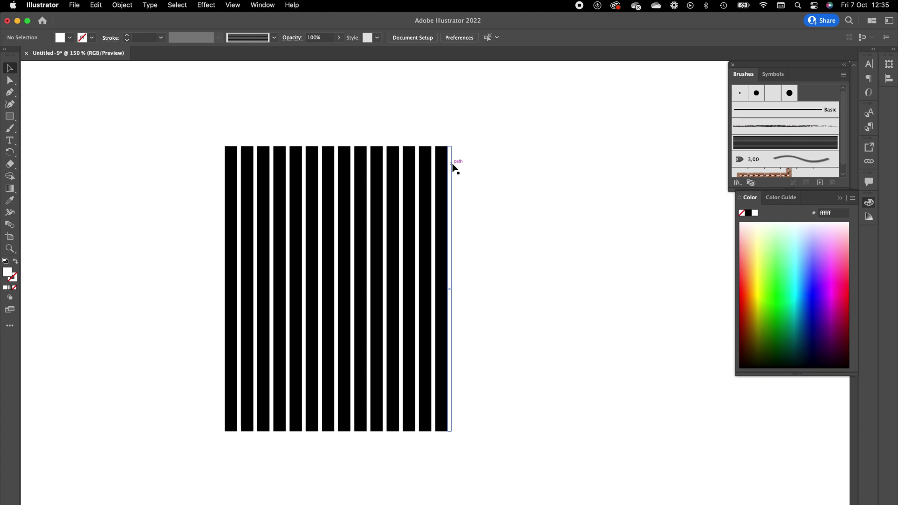
{"action": "left_click", "coordinate": [453, 166]}
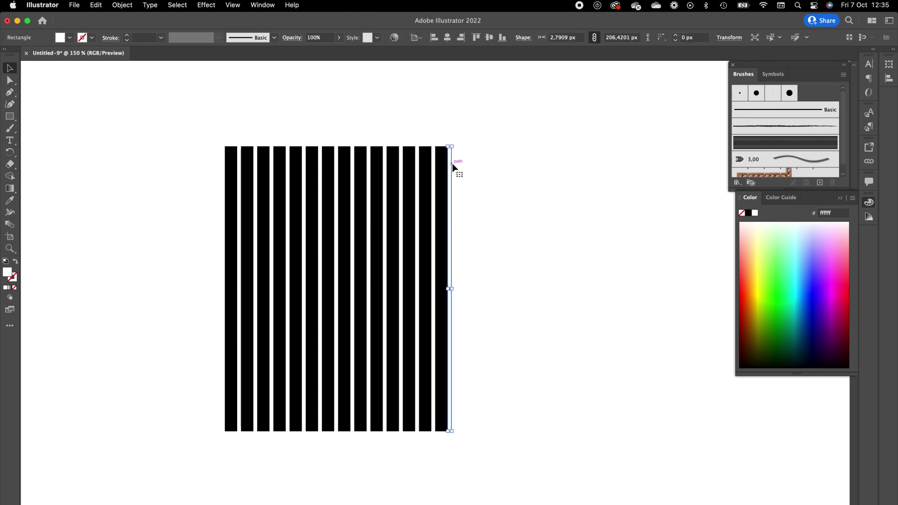
{"action": "key", "text": "BackSpace"}
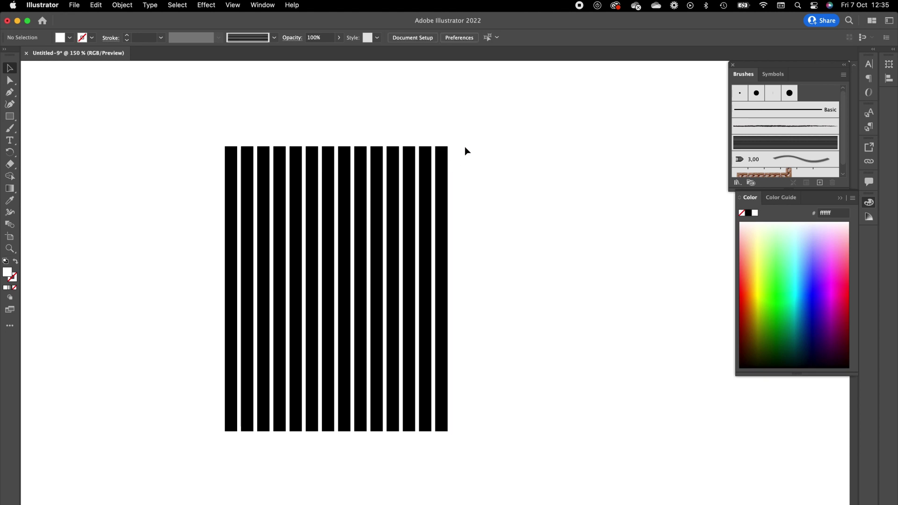
- Turn all the stripes into a new Art Brush named 'Stripedbrush2'
{"action": "left_click_drag", "start_coordinate": [496, 124], "coordinate": [174, 439]}
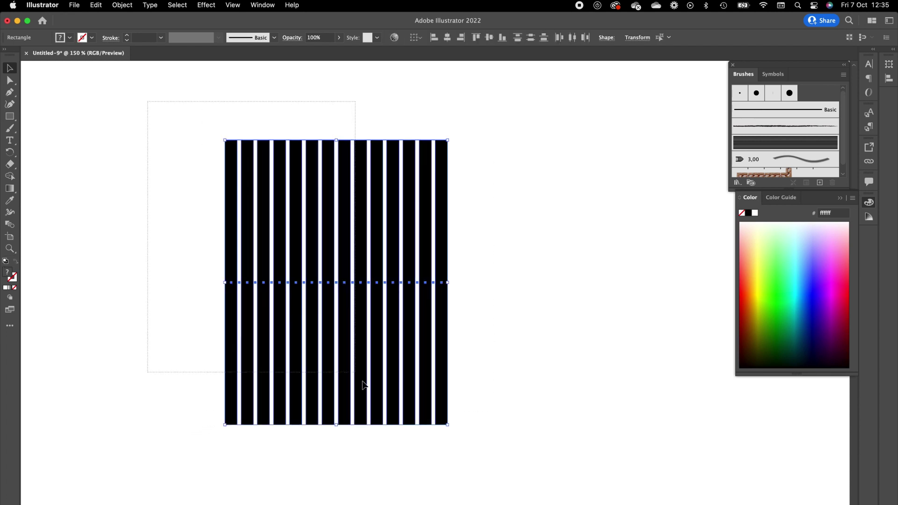
{"action": "left_click_drag", "start_coordinate": [364, 385], "coordinate": [509, 462]}
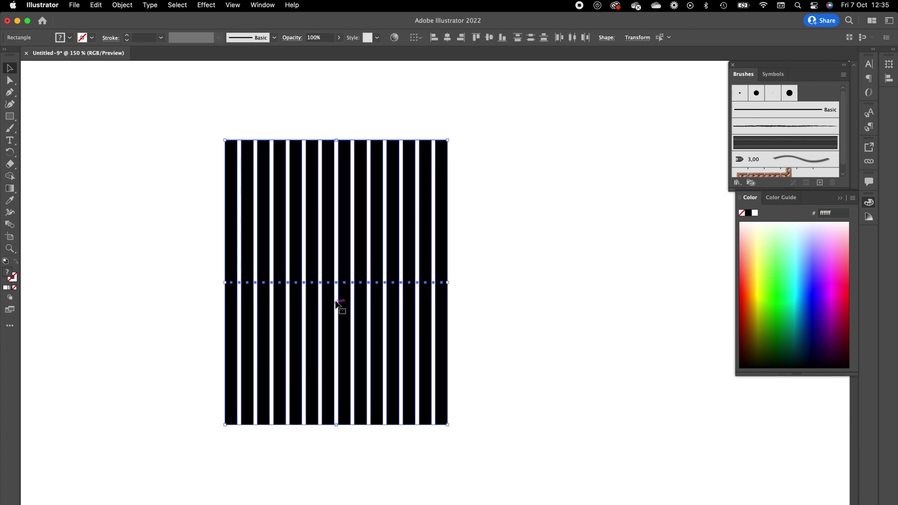
{"action": "scroll", "coordinate": [777, 145], "scroll_direction": "down", "scroll_amount": 1}
{"action": "mouse_move", "coordinate": [346, 189]}
{"action": "left_mouse_down"}
{"action": "mouse_move", "coordinate": [732, 166]}
{"action": "mouse_move", "coordinate": [747, 178]}
{"action": "left_mouse_up"}
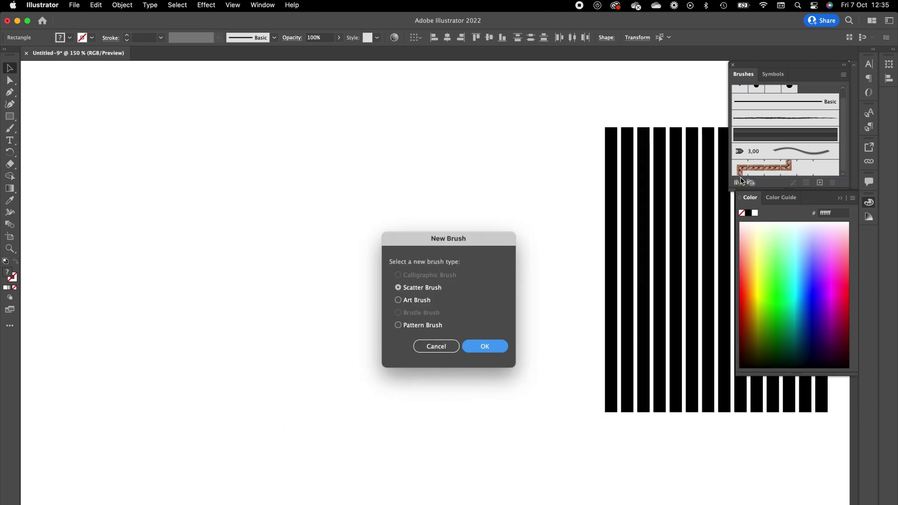
{"action": "left_click", "coordinate": [424, 301]}
{"action": "left_click", "coordinate": [498, 348]}
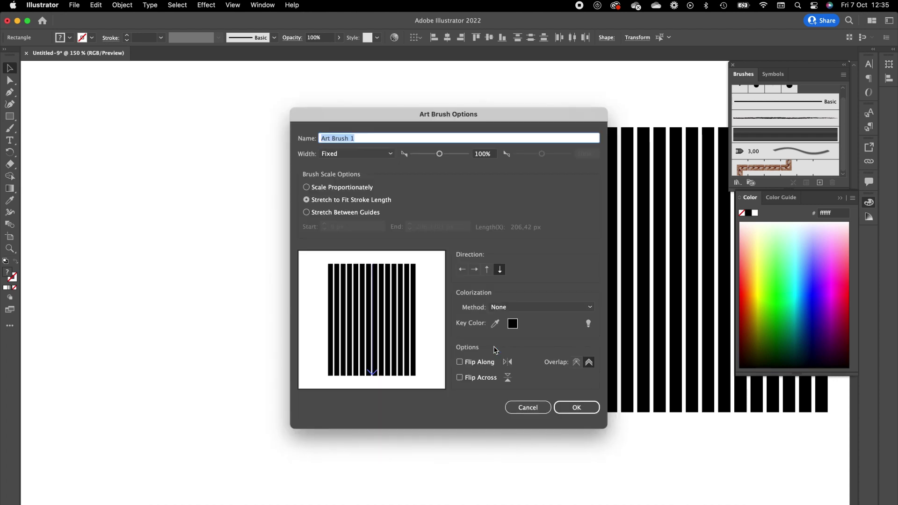
{"action": "type", "text": "Stripedbrush2"}
{"action": "left_click", "coordinate": [577, 408]}
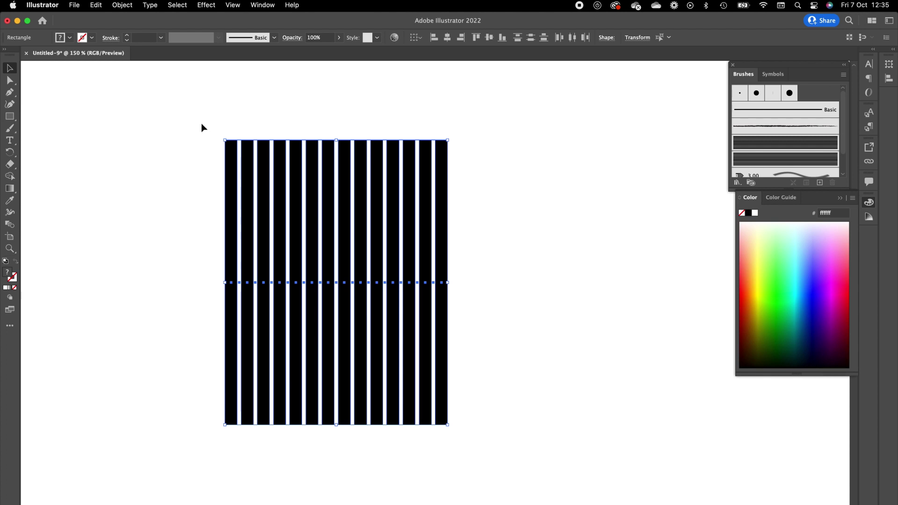
- Delete the striped artwork and check that Brushes is ticked in the Window menu
{"action": "key", "text": "Delete"}
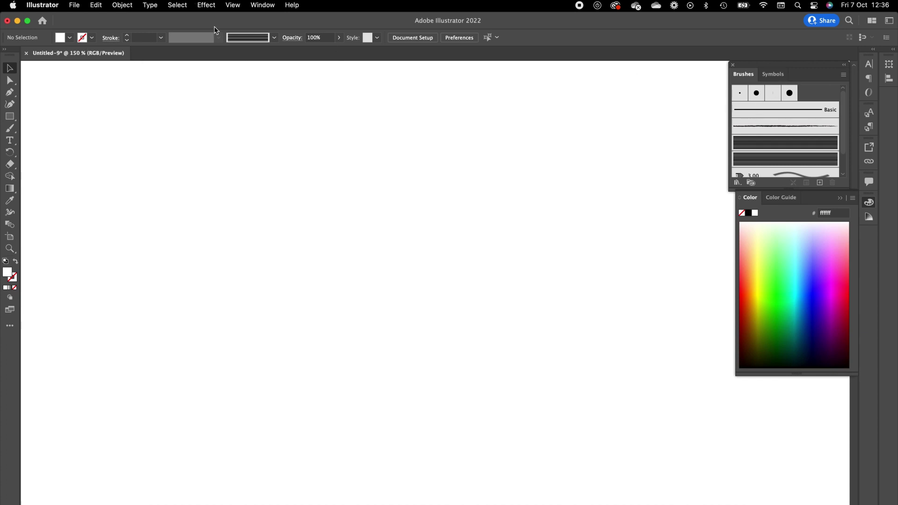
{"action": "left_click", "coordinate": [264, 6]}
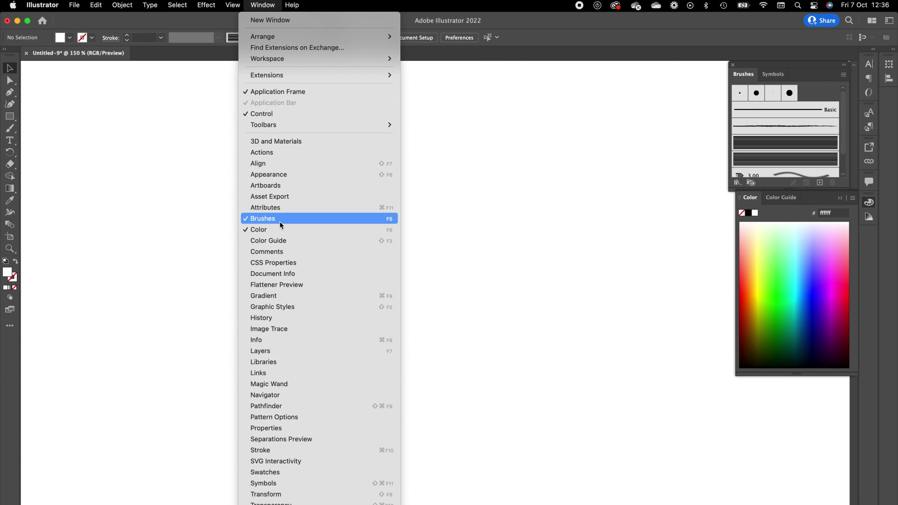
{"action": "key", "text": "Escape"}
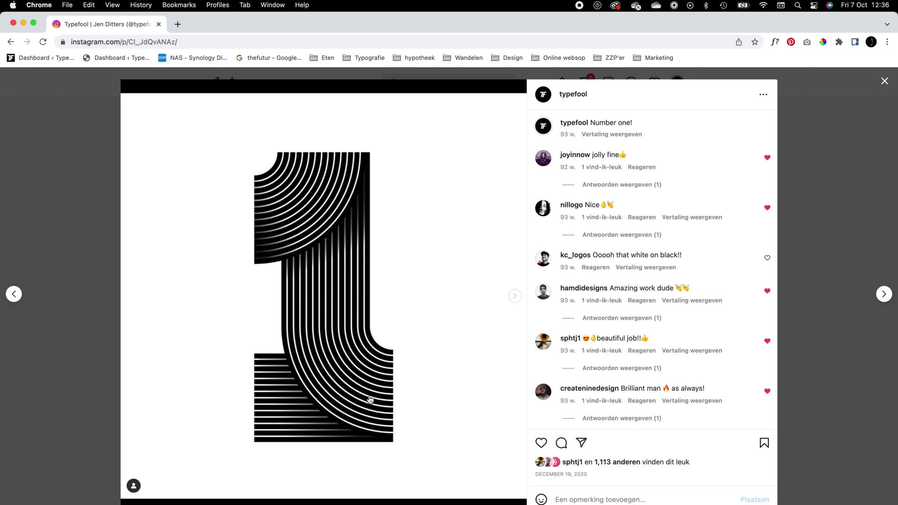
{"action": "key", "text": "super+Tab"}
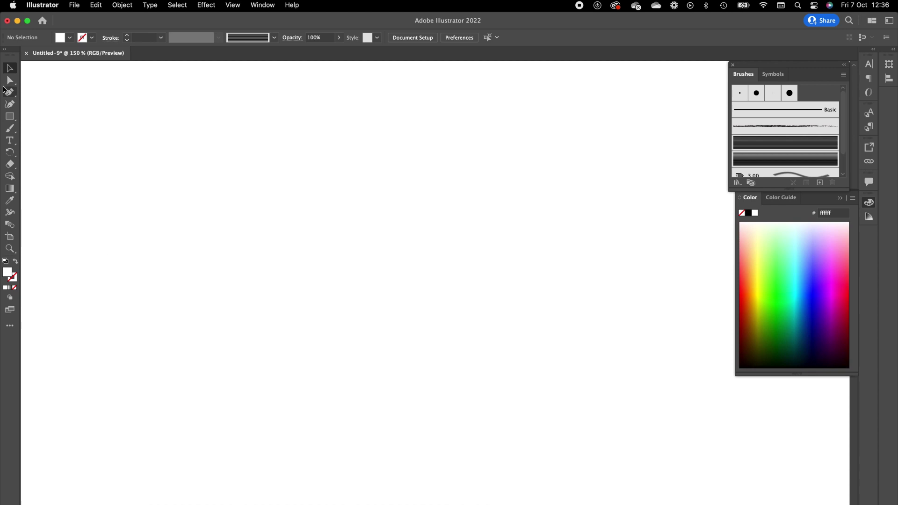
- Draw a circle about 110.43 px wide with no fill and a 000000 black stroke
{"action": "left_click_drag", "start_coordinate": [8, 119], "coordinate": [61, 126]}
{"action": "left_click_drag", "start_coordinate": [256, 141], "coordinate": [409, 294]}
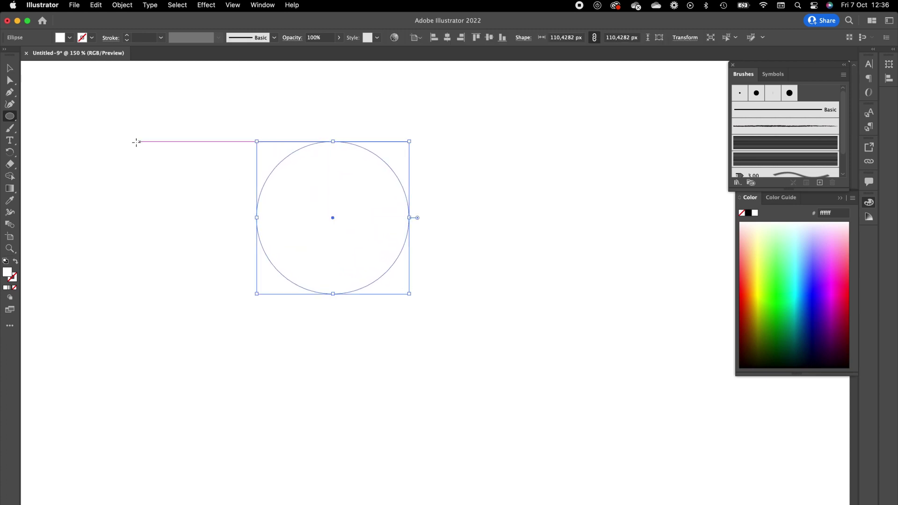
{"action": "left_click", "coordinate": [15, 263]}
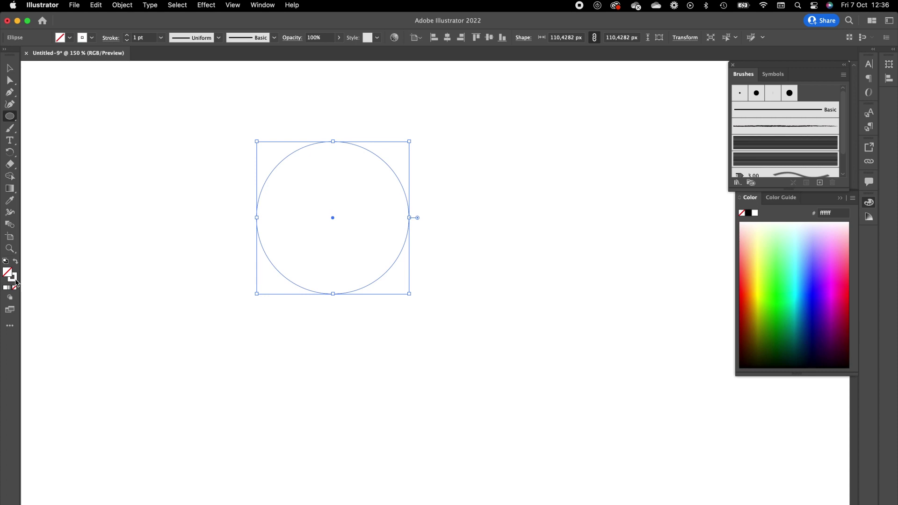
{"action": "double_click", "coordinate": [13, 278]}
{"action": "type", "text": "5d8229"}
{"action": "key", "text": "super+a"}
{"action": "type", "text": "000000"}
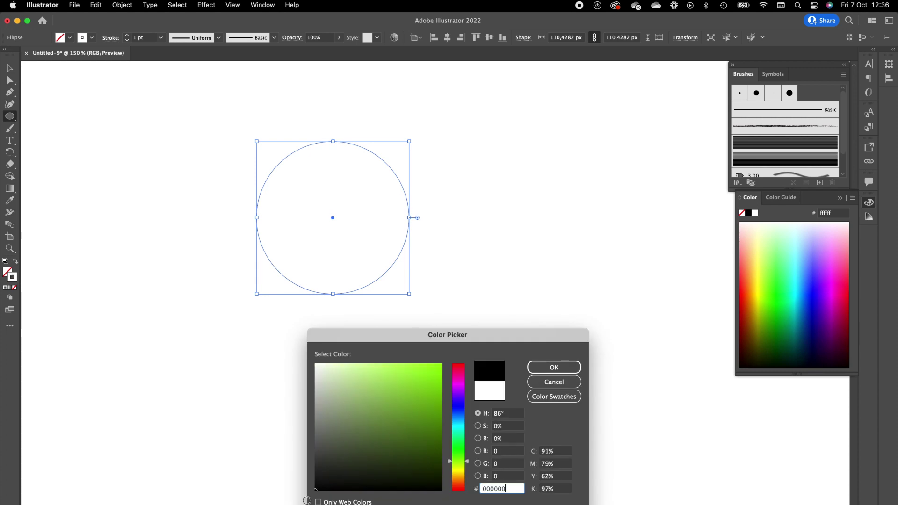
{"action": "left_click", "coordinate": [539, 371]}
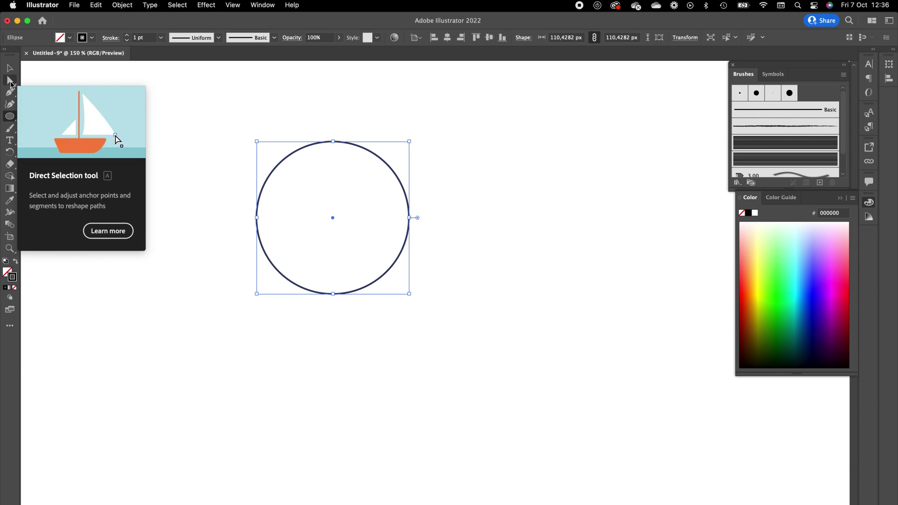
- Delete the circle's left and top anchor points to leave a single quarter arc
{"action": "key", "text": "a"}
{"action": "left_click_drag", "start_coordinate": [290, 104], "coordinate": [369, 156]}
{"action": "left_click_drag", "start_coordinate": [239, 261], "coordinate": [274, 183]}
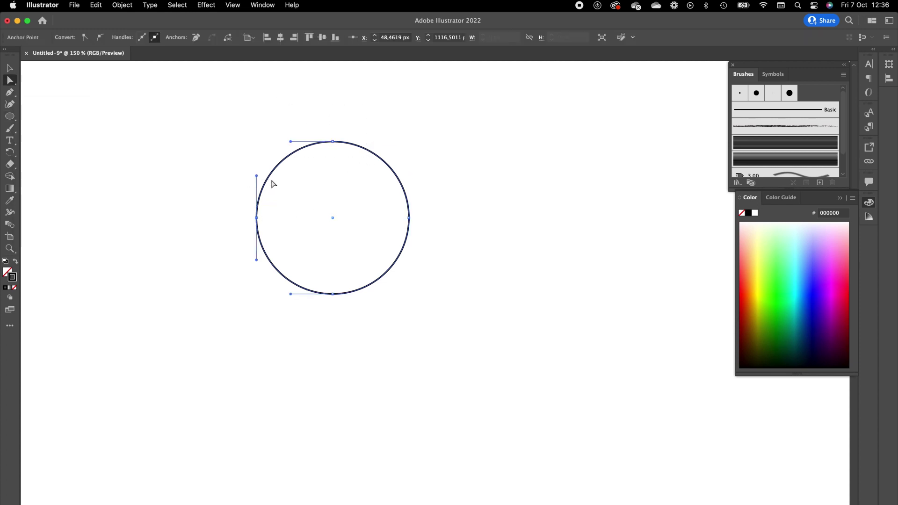
{"action": "key", "text": "Delete"}
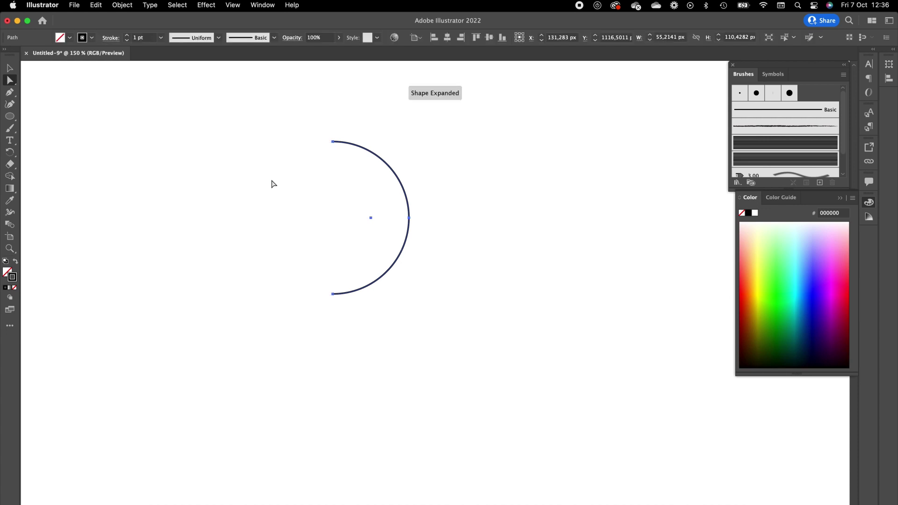
{"action": "left_click_drag", "start_coordinate": [293, 177], "coordinate": [354, 122]}
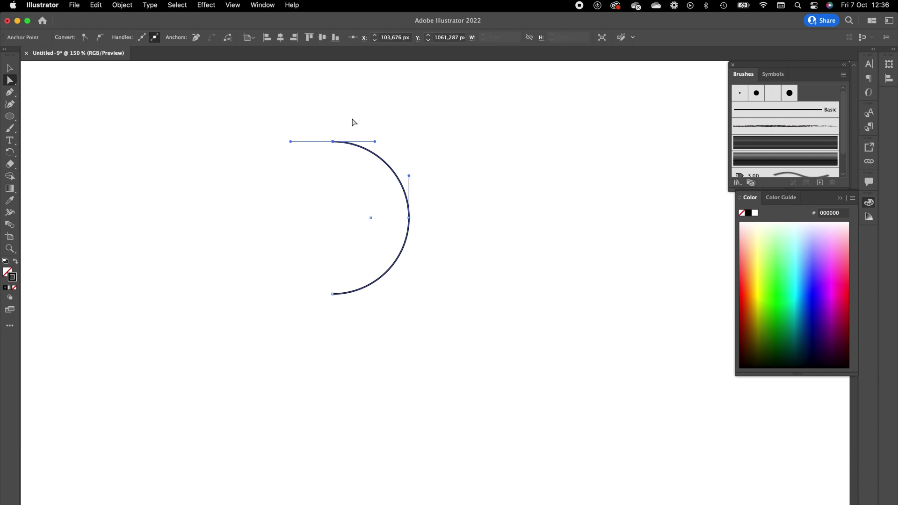
{"action": "key", "text": "Delete"}
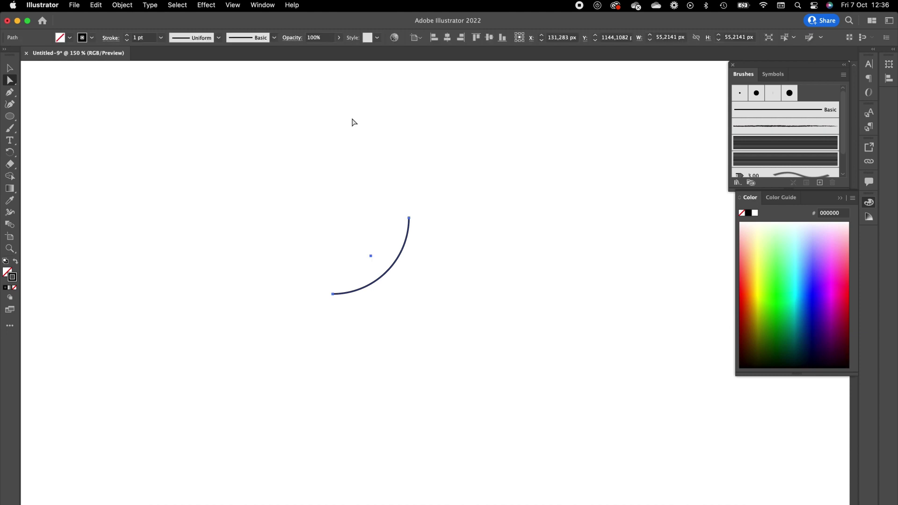
- Move the arc up and left and enlarge it to about 75.31 × 75.31 px
{"action": "left_click", "coordinate": [10, 69]}
{"action": "left_click_drag", "start_coordinate": [397, 267], "coordinate": [359, 201]}
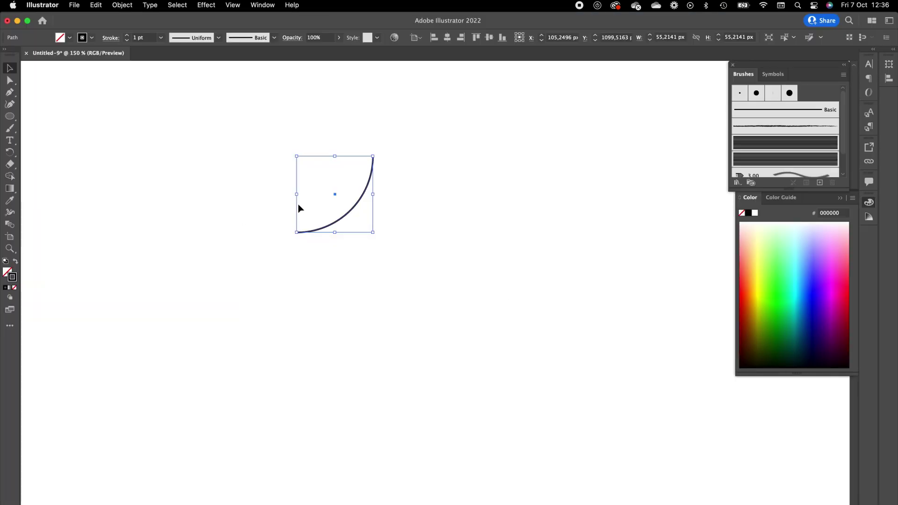
{"action": "left_click_drag", "start_coordinate": [298, 196], "coordinate": [271, 196]}
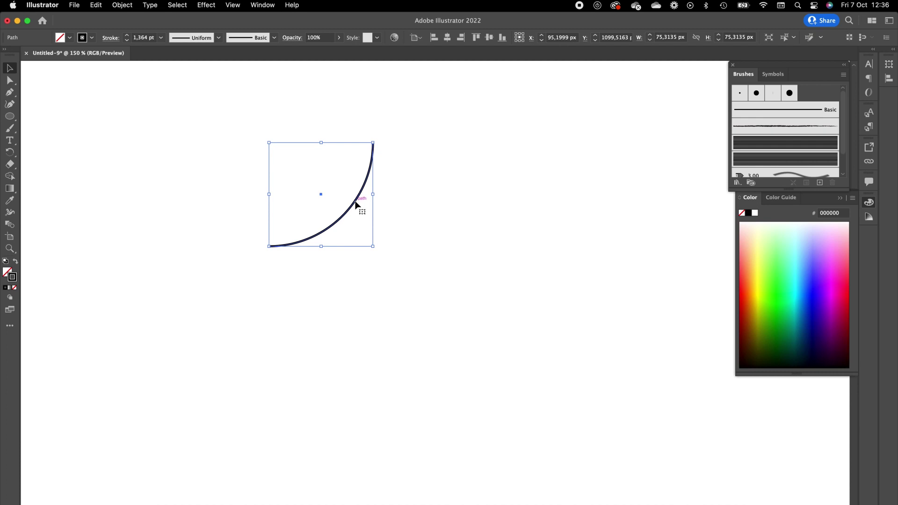
- Draw a vertical line about 202 px long down from the quarter arc's top endpoint
{"action": "left_click_drag", "start_coordinate": [357, 201], "coordinate": [356, 176]}
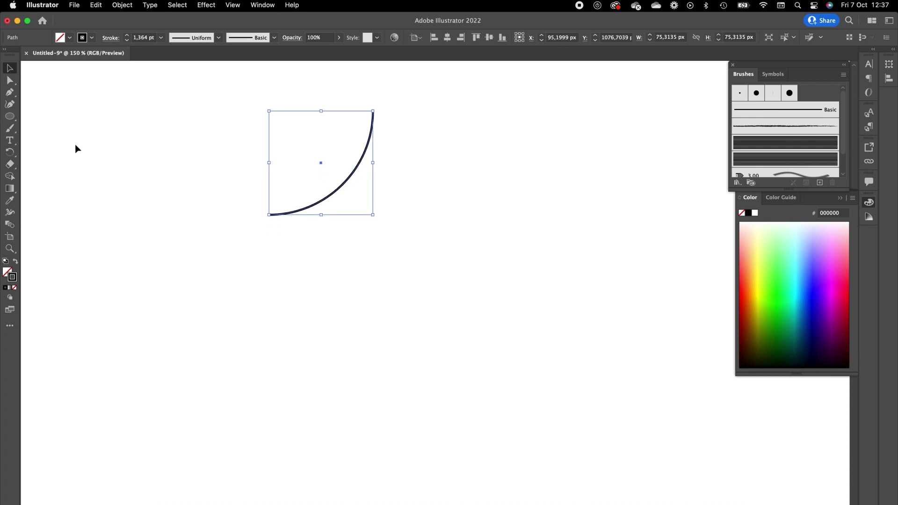
{"action": "key", "text": "backslash"}
{"action": "left_click", "coordinate": [10, 117]}
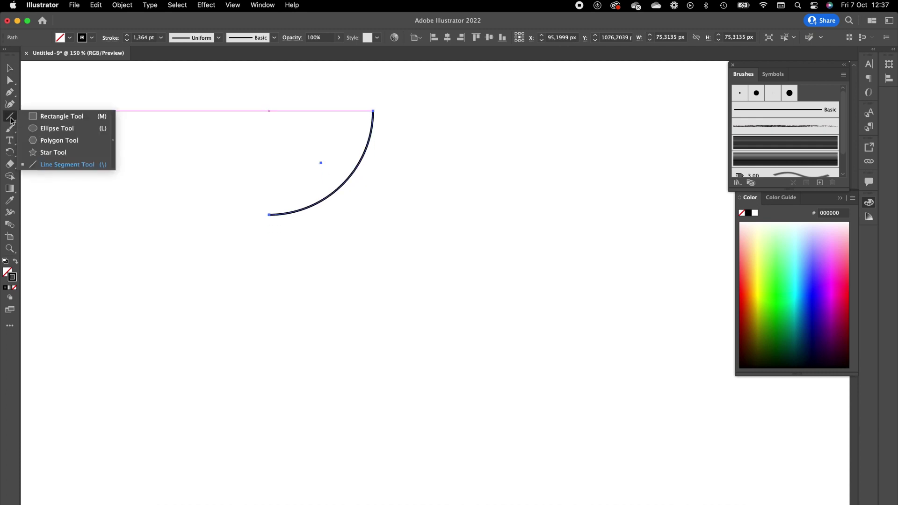
{"action": "left_click", "coordinate": [68, 167]}
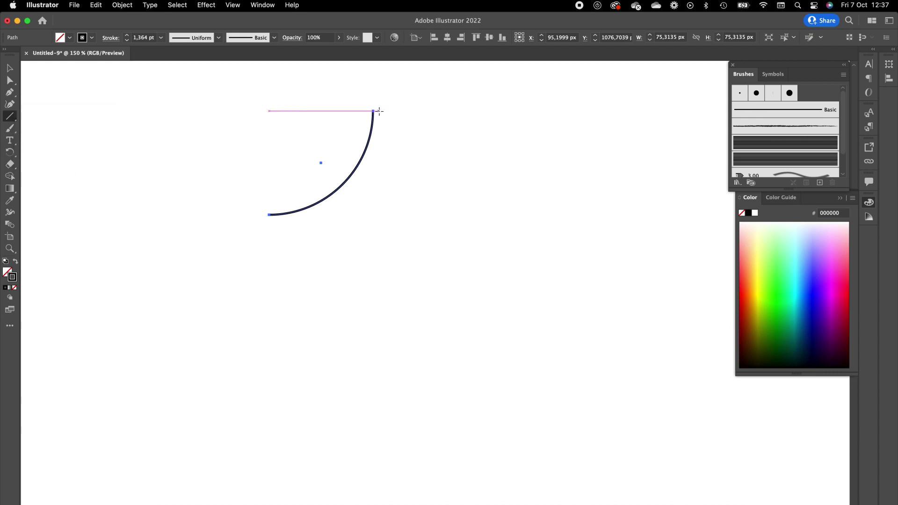
{"action": "left_click_drag", "start_coordinate": [379, 111], "coordinate": [380, 111]}
{"action": "left_click_drag", "start_coordinate": [378, 166], "coordinate": [377, 391]}
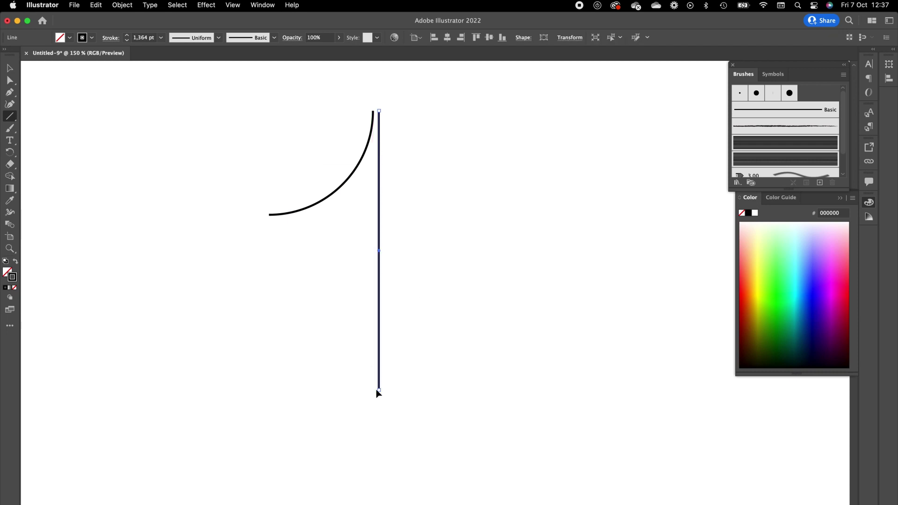
{"action": "left_click", "coordinate": [10, 69]}
{"action": "left_click_drag", "start_coordinate": [223, 298], "coordinate": [332, 167]}
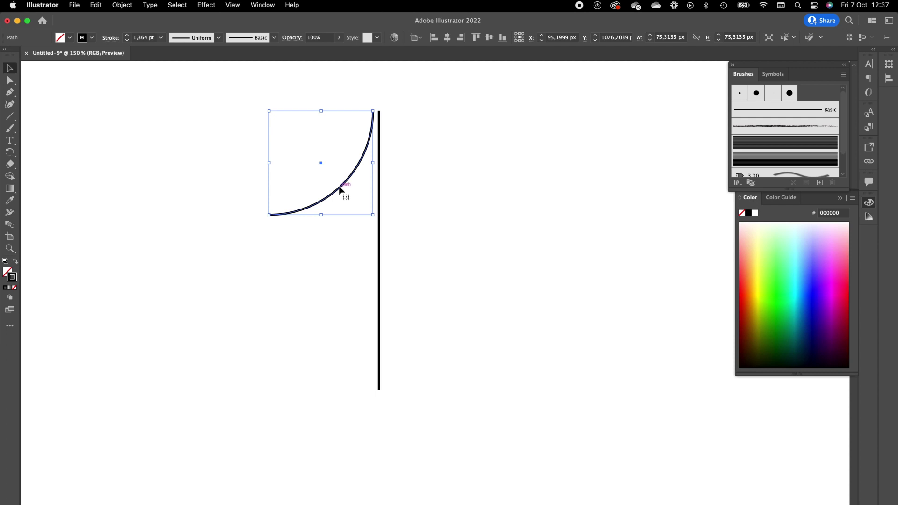
- Duplicate the arc, rotate the copy 270°, and place it at the stem's bottom end
{"action": "key", "text": "super+c"}
{"action": "left_click", "coordinate": [565, 310]}
{"action": "key", "text": "super+v"}
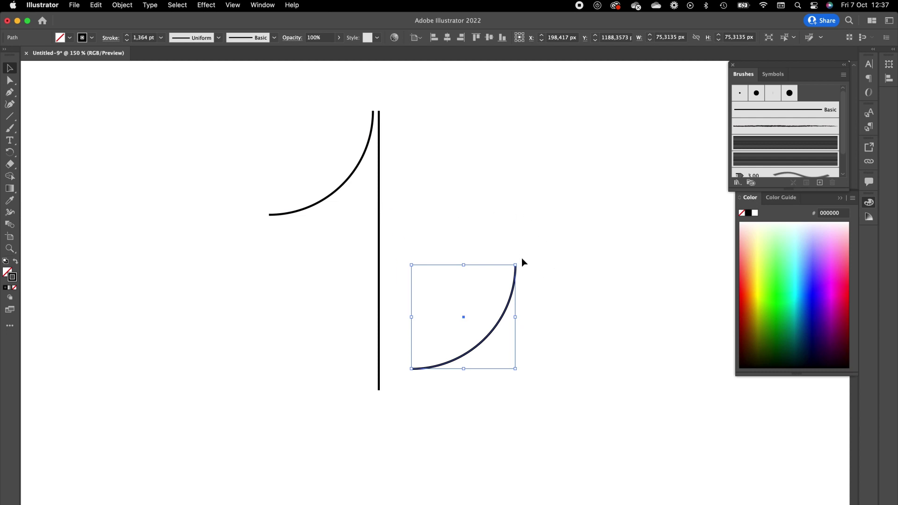
{"action": "left_click_drag", "start_coordinate": [519, 259], "coordinate": [556, 369]}
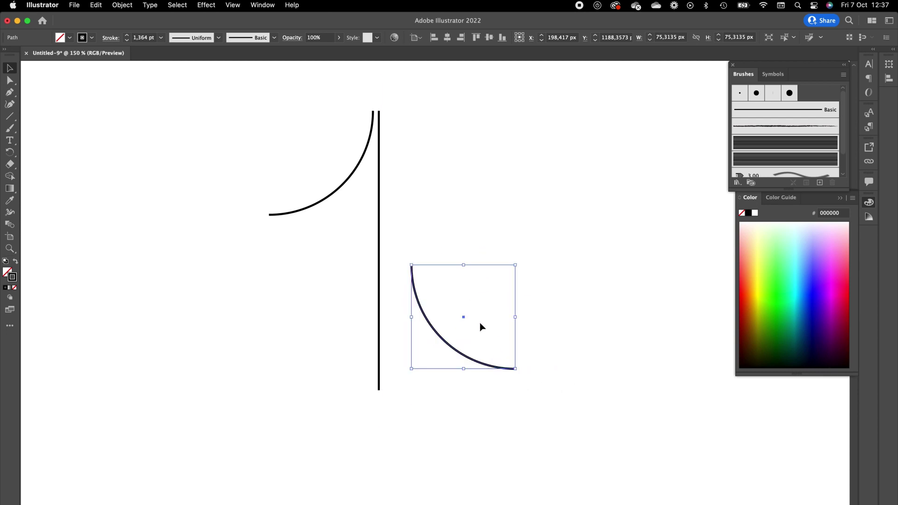
{"action": "left_click_drag", "start_coordinate": [465, 316], "coordinate": [430, 443]}
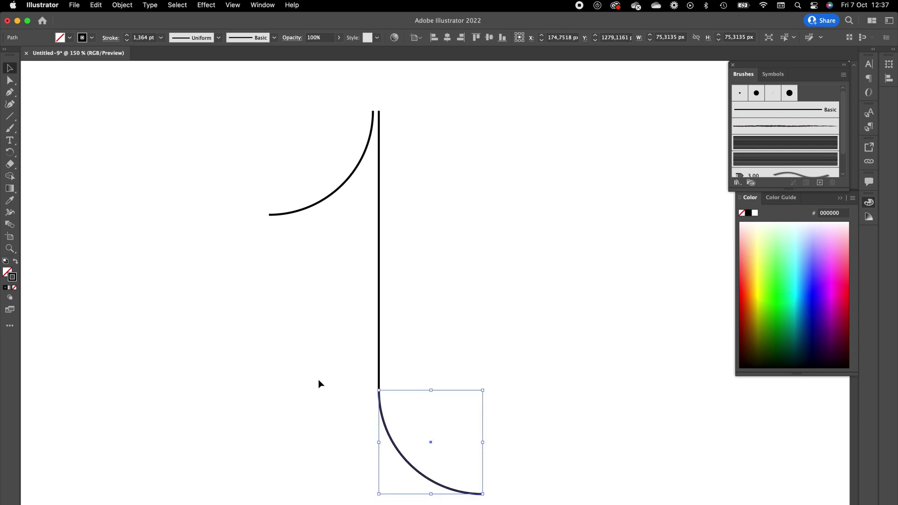
- Move the whole figure upward and shrink the lower arc slightly
{"action": "left_click_drag", "start_coordinate": [234, 437], "coordinate": [464, 159]}
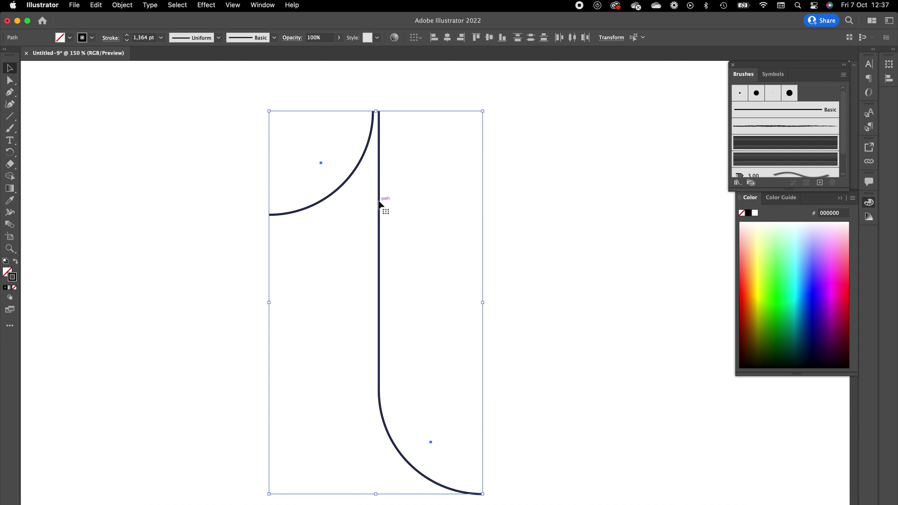
{"action": "left_click_drag", "start_coordinate": [380, 205], "coordinate": [381, 184]}
{"action": "key", "text": "z"}
{"action": "left_click_drag", "start_coordinate": [525, 169], "coordinate": [481, 191]}
{"action": "scroll", "coordinate": [503, 164], "scroll_direction": "up", "scroll_amount": 2}
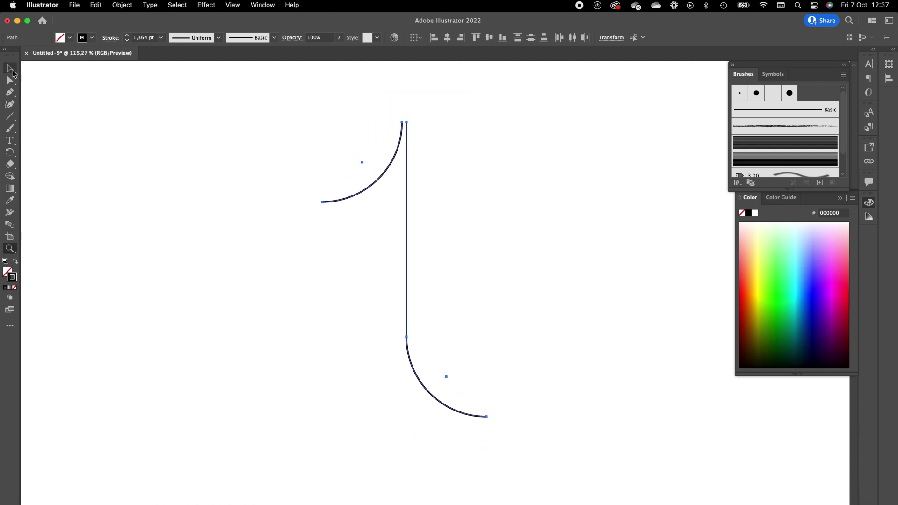
{"action": "left_click", "coordinate": [10, 69]}
{"action": "left_click", "coordinate": [457, 417]}
{"action": "left_click", "coordinate": [486, 416]}
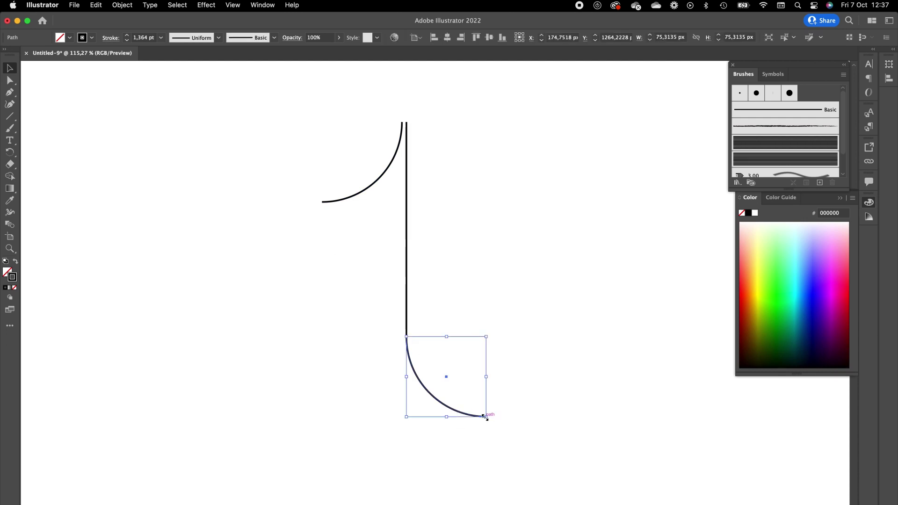
{"action": "left_click_drag", "start_coordinate": [486, 416], "coordinate": [472, 402]}
- Set both arcs and the stem to a 1 pt stroke, checking against the reference post
{"action": "left_click", "coordinate": [550, 404]}
{"action": "key", "text": "super+Tab"}
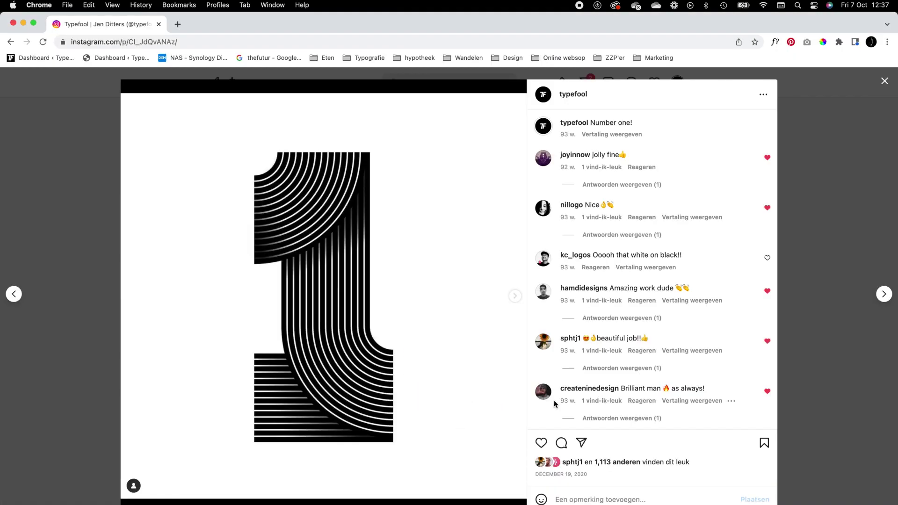
{"action": "key", "text": "super+Tab"}
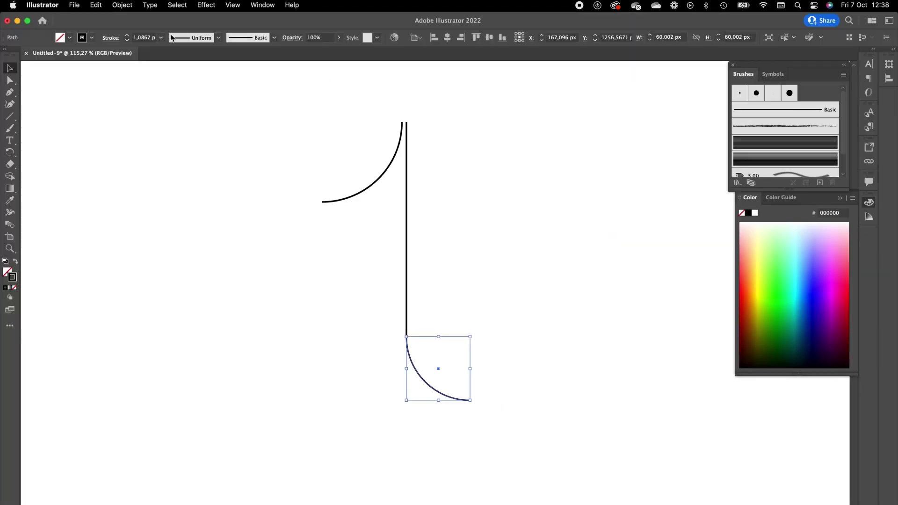
{"action": "left_click", "coordinate": [127, 36]}
{"action": "mouse_move", "coordinate": [304, 124]}
{"action": "left_mouse_down"}
{"action": "mouse_move", "coordinate": [347, 152]}
{"action": "mouse_move", "coordinate": [530, 401]}
{"action": "left_mouse_up"}
{"action": "left_click", "coordinate": [144, 39]}
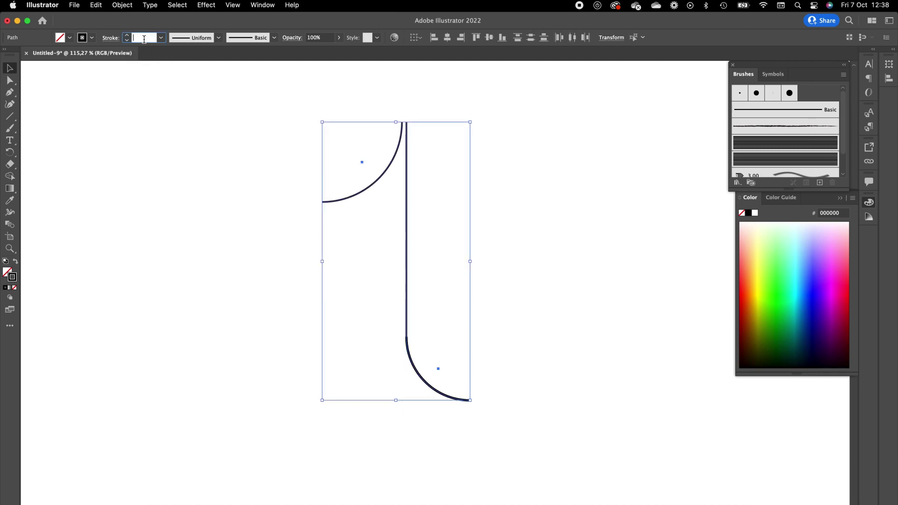
{"action": "type", "text": "1"}
{"action": "key", "text": "Tab"}
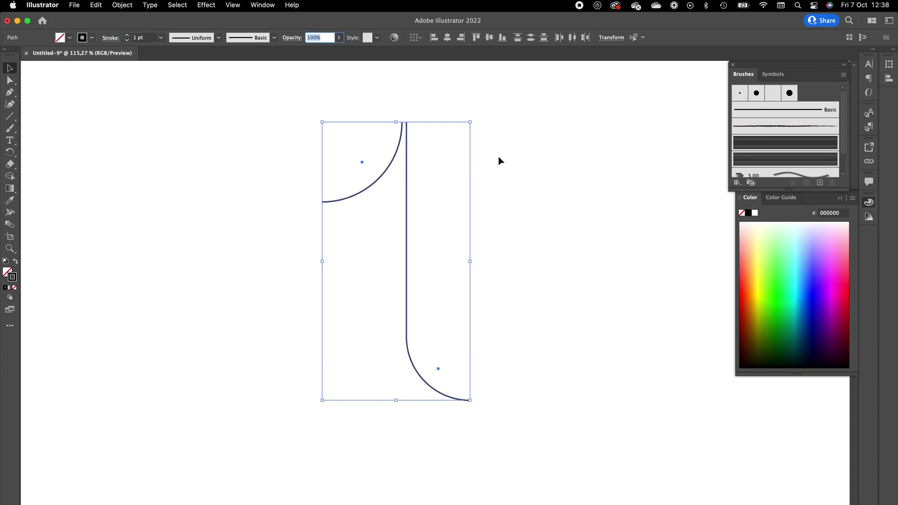
{"action": "left_click", "coordinate": [587, 209]}
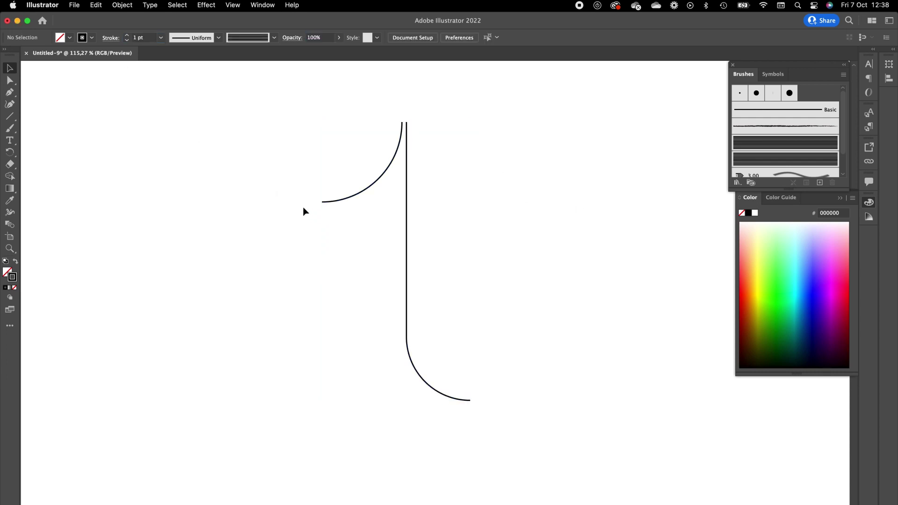
{"action": "key", "text": "super+Tab"}
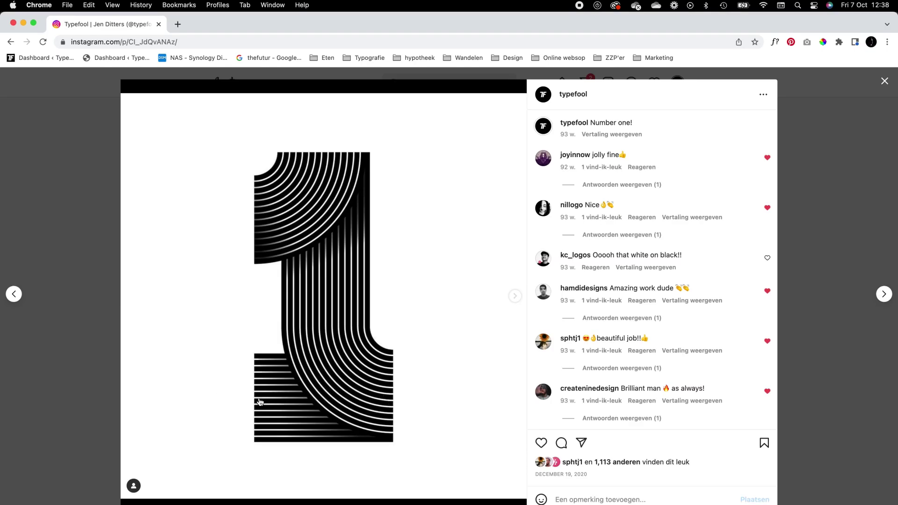
{"action": "key", "text": "super+Tab"}
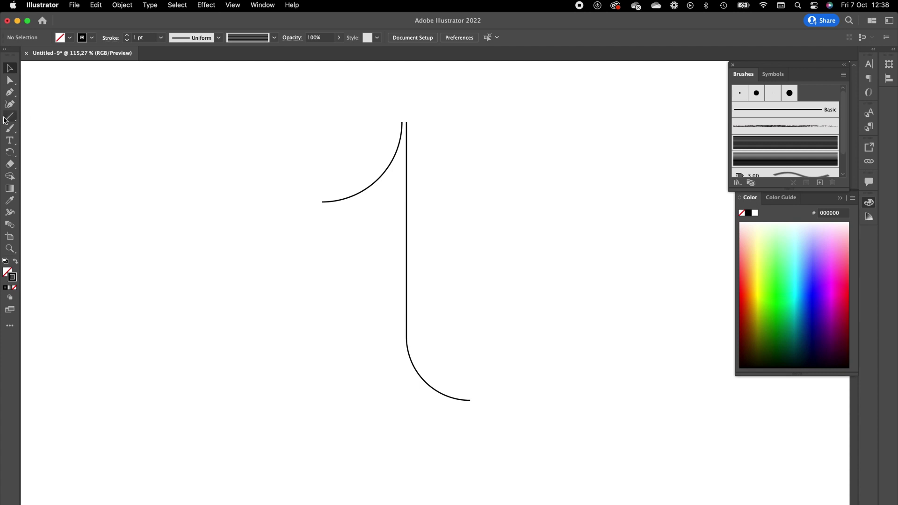
- Draw a horizontal base line about 137 px long beneath the lower arc, then select the upper arc
{"action": "left_click", "coordinate": [10, 116]}
{"action": "left_click_drag", "start_coordinate": [471, 408], "coordinate": [323, 408]}
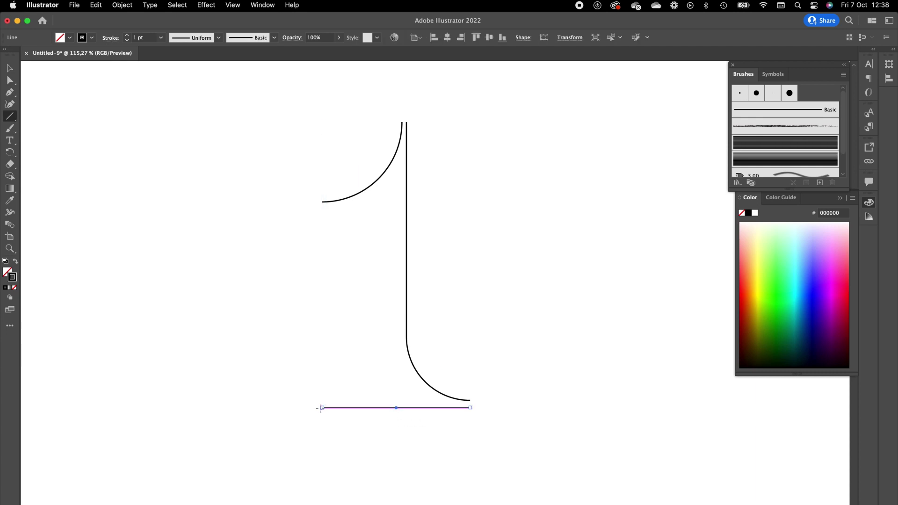
{"action": "left_click", "coordinate": [9, 68]}
{"action": "left_click", "coordinate": [173, 200]}
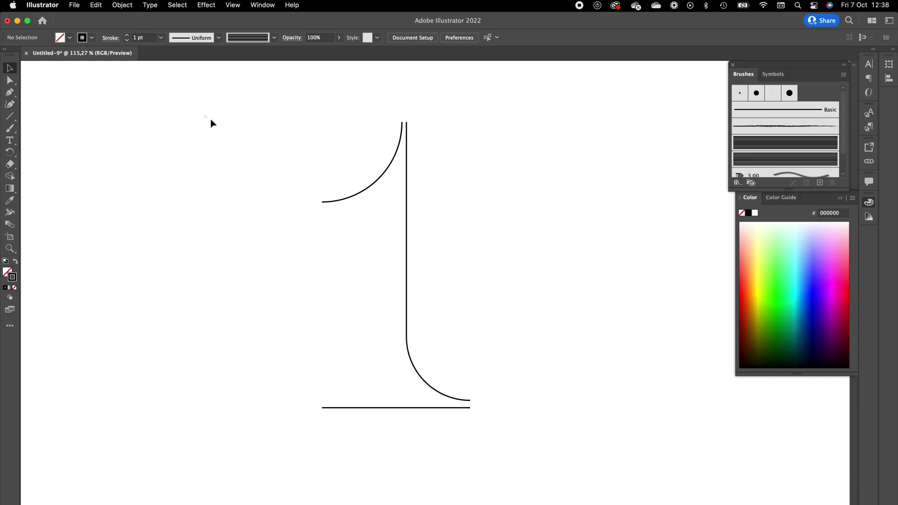
{"action": "left_click_drag", "start_coordinate": [204, 117], "coordinate": [336, 264]}
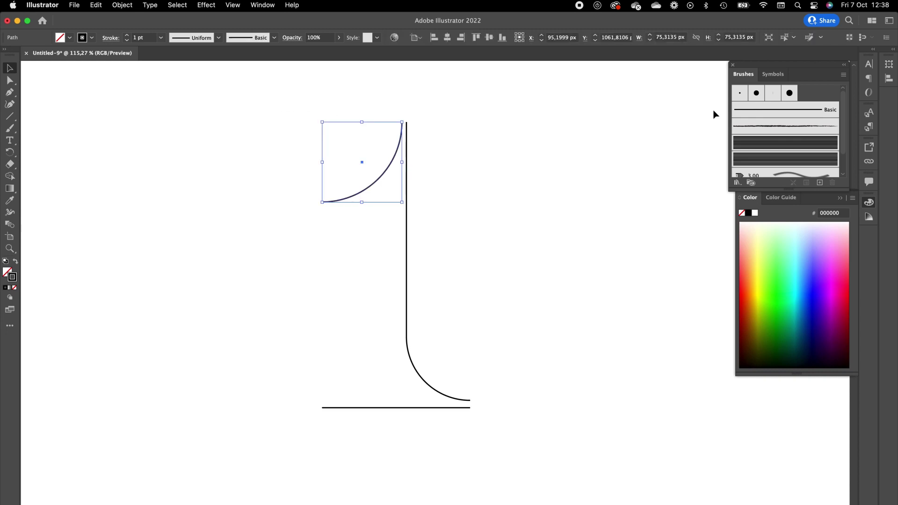
- Apply the Stripedbrush2 art brush to the upper arc with a 0.6 pt stroke weight
{"action": "left_click_drag", "start_coordinate": [280, 134], "coordinate": [368, 261]}
{"action": "left_click", "coordinate": [791, 163]}
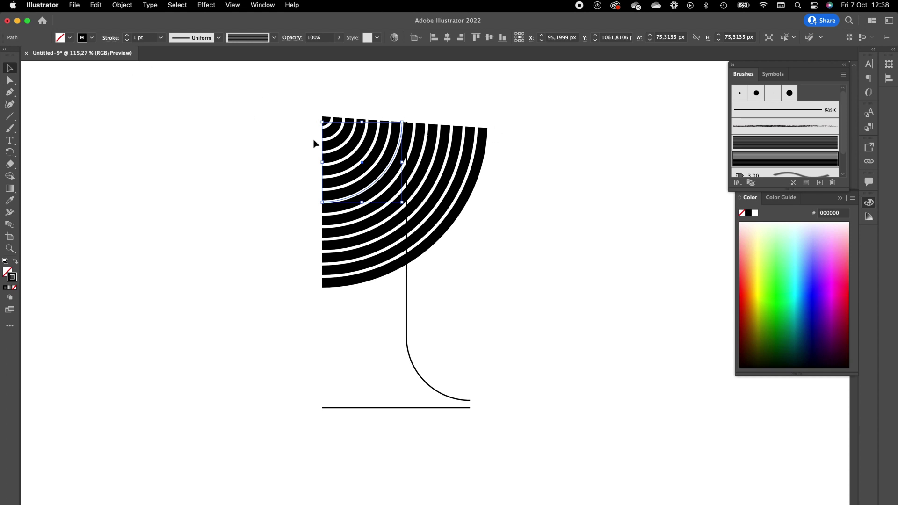
{"action": "double_click", "coordinate": [137, 38]}
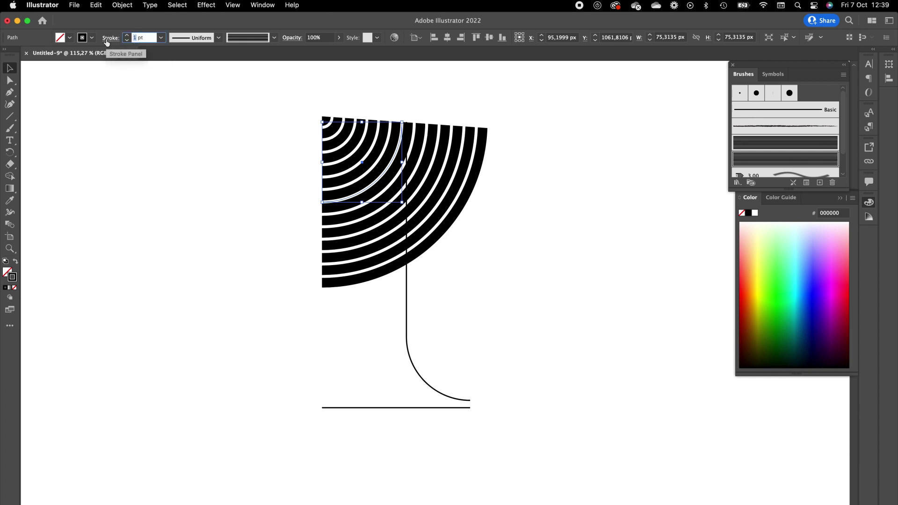
{"action": "left_click", "coordinate": [126, 41]}
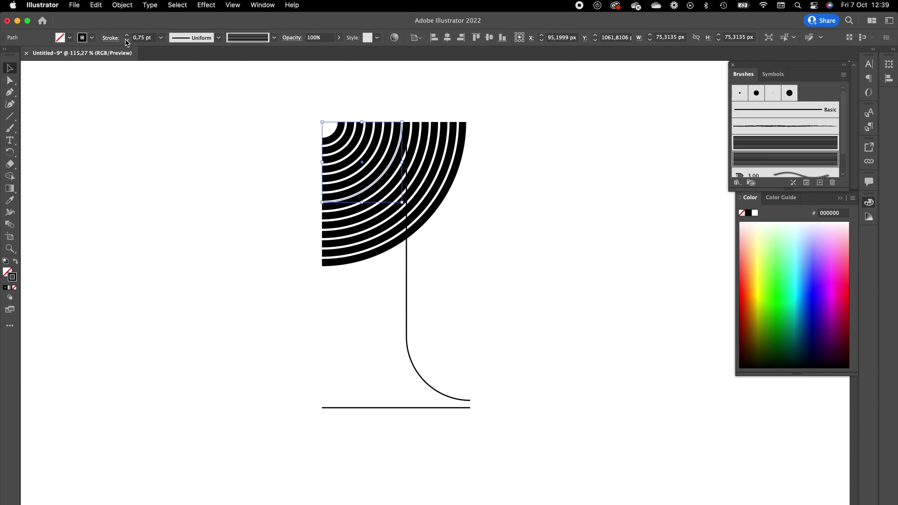
{"action": "left_click", "coordinate": [127, 41]}
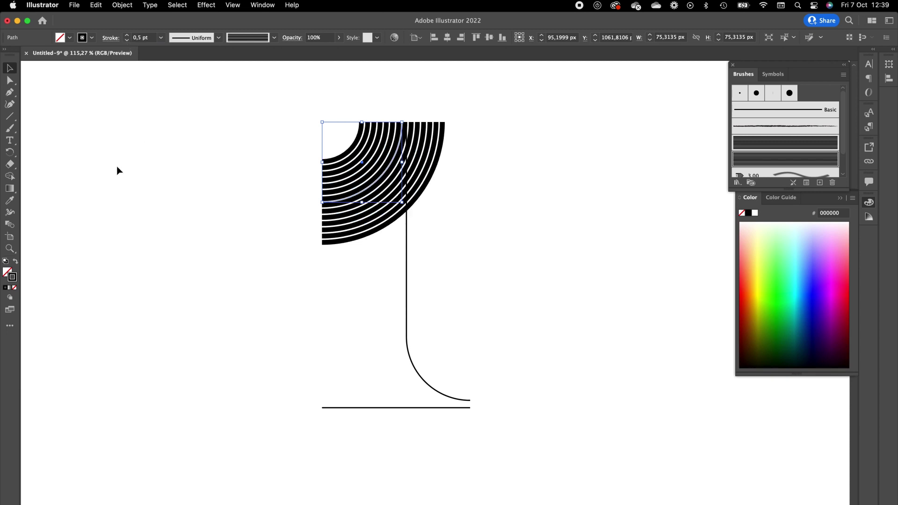
{"action": "left_click", "coordinate": [140, 37]}
{"action": "key", "text": "BackSpace"}
{"action": "type", "text": "6"}
{"action": "key", "text": "Return"}
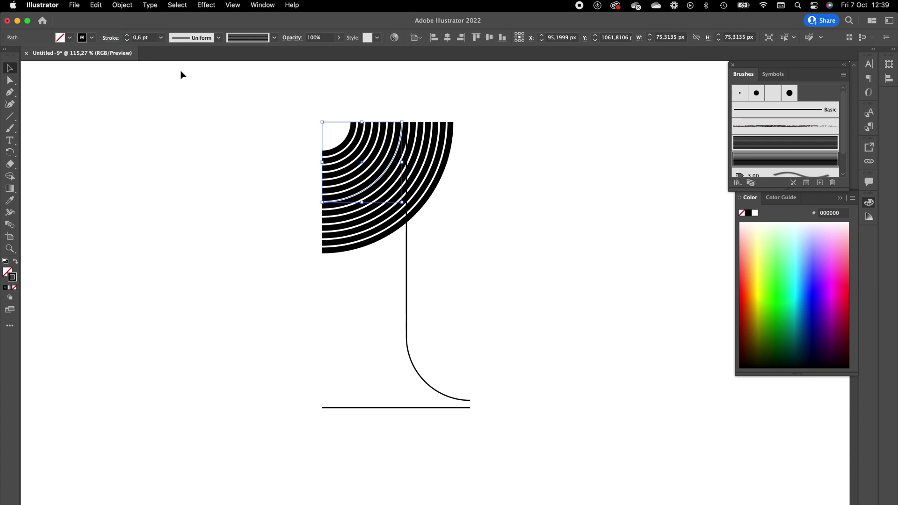
- Select the stem, lower arc and base line, apply Stripedbrush2, and set their stroke to 0.6 pt
{"action": "left_click", "coordinate": [279, 341]}
{"action": "mouse_move", "coordinate": [292, 293]}
{"action": "left_mouse_down"}
{"action": "mouse_move", "coordinate": [481, 365]}
{"action": "mouse_move", "coordinate": [540, 461]}
{"action": "mouse_move", "coordinate": [564, 473]}
{"action": "mouse_move", "coordinate": [552, 468]}
{"action": "left_mouse_up"}
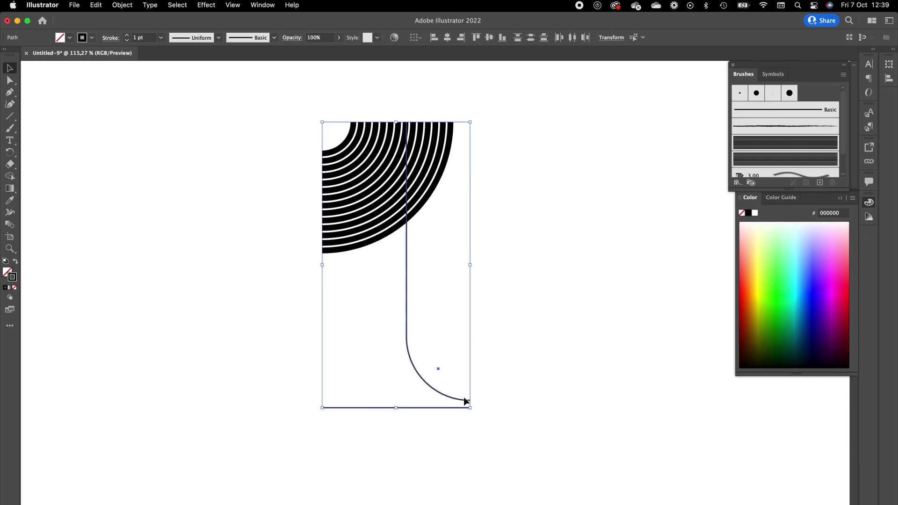
{"action": "left_click", "coordinate": [815, 163]}
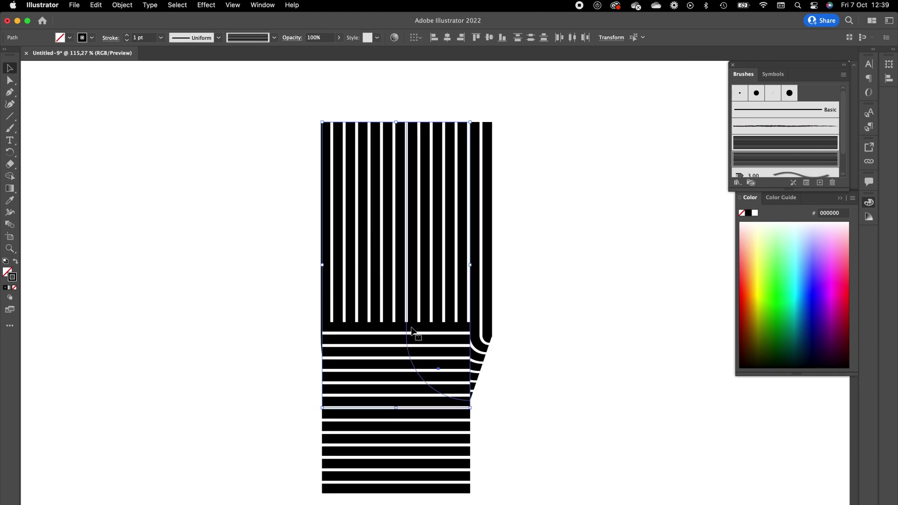
{"action": "left_click", "coordinate": [138, 38]}
{"action": "key", "text": "BackSpace"}
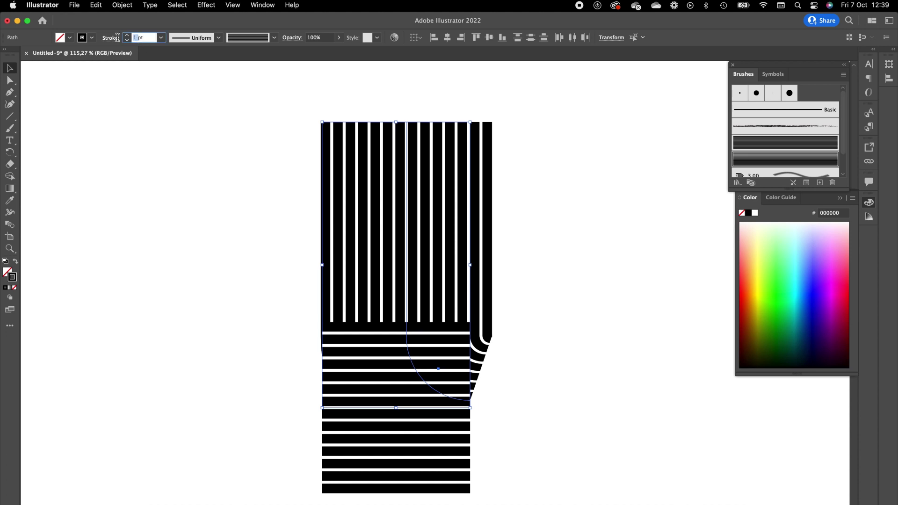
{"action": "type", "text": "0,6"}
{"action": "key", "text": "Return"}
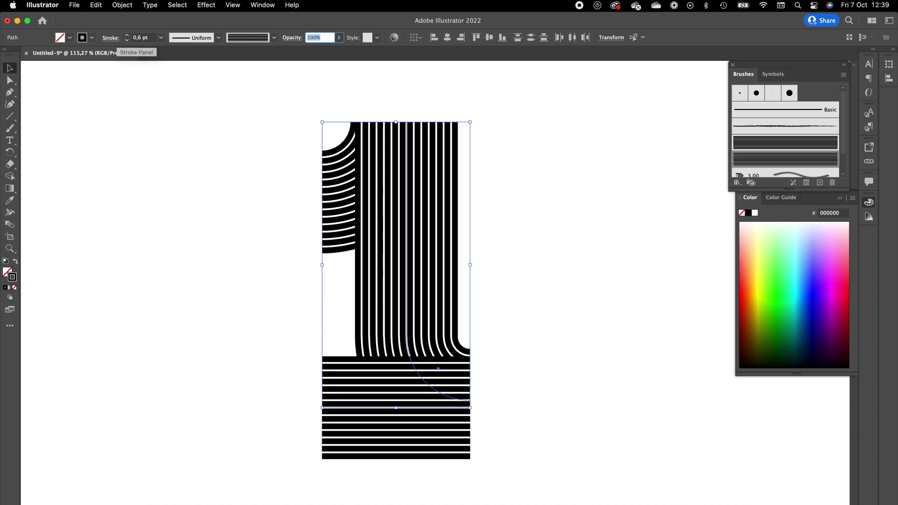
{"action": "left_click", "coordinate": [515, 356]}
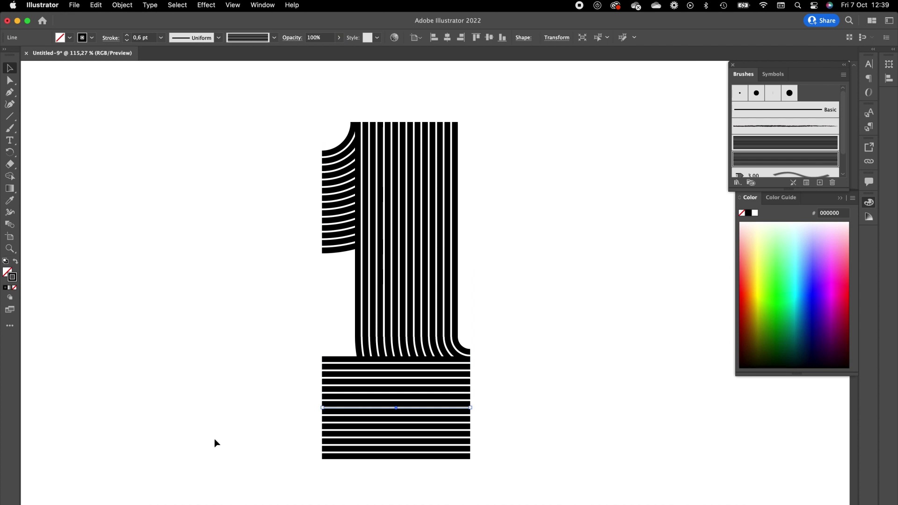
- Send the striped base line behind the lower arc and bring the upper arc in front of the stem
{"action": "left_click_drag", "start_coordinate": [215, 439], "coordinate": [345, 395]}
{"action": "key", "text": "super+z"}
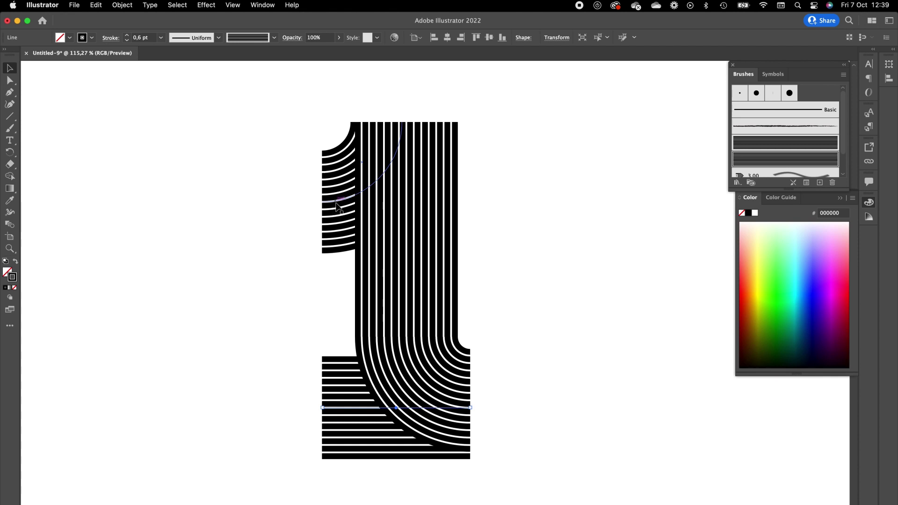
{"action": "left_click", "coordinate": [338, 202]}
{"action": "left_click_drag", "start_coordinate": [268, 243], "coordinate": [331, 166]}
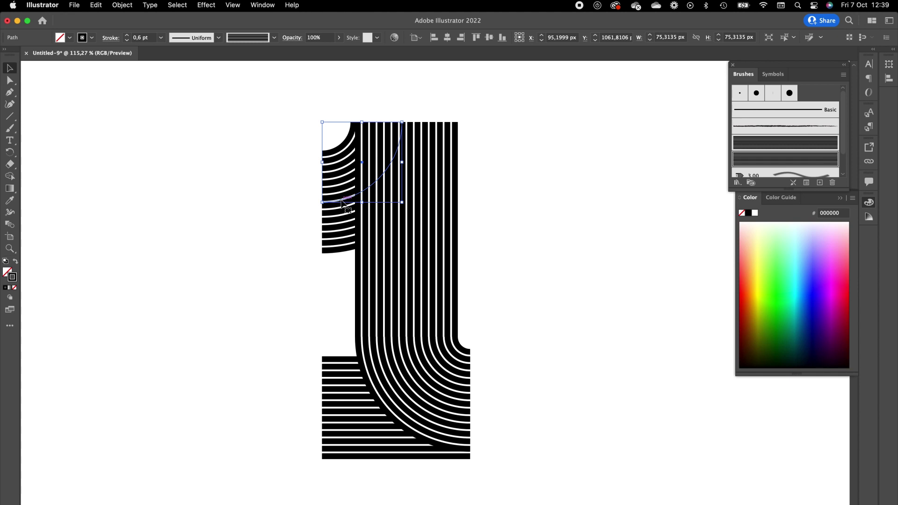
{"action": "left_click_drag", "start_coordinate": [343, 204], "coordinate": [343, 204]}
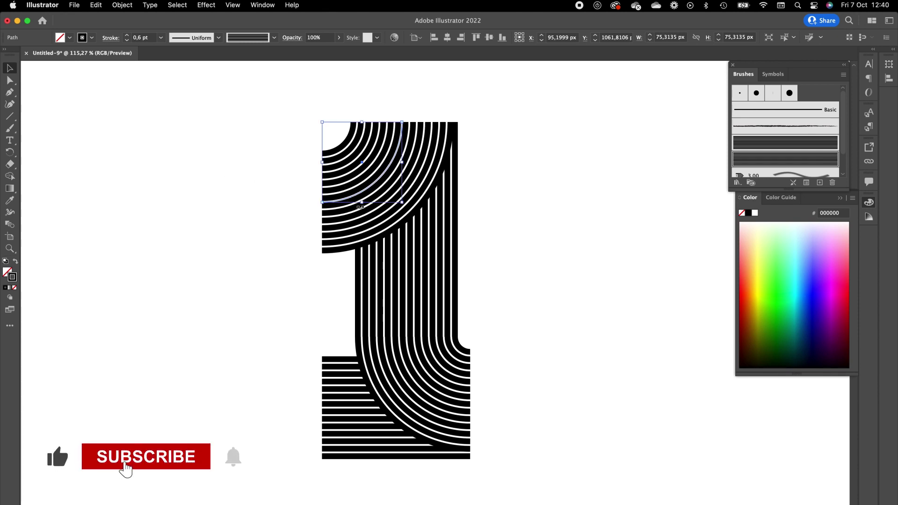
- Compare against the Instagram reference post and nudge the striped base line slightly upward
{"action": "left_click", "coordinate": [232, 204]}
{"action": "key", "text": "super+Tab"}
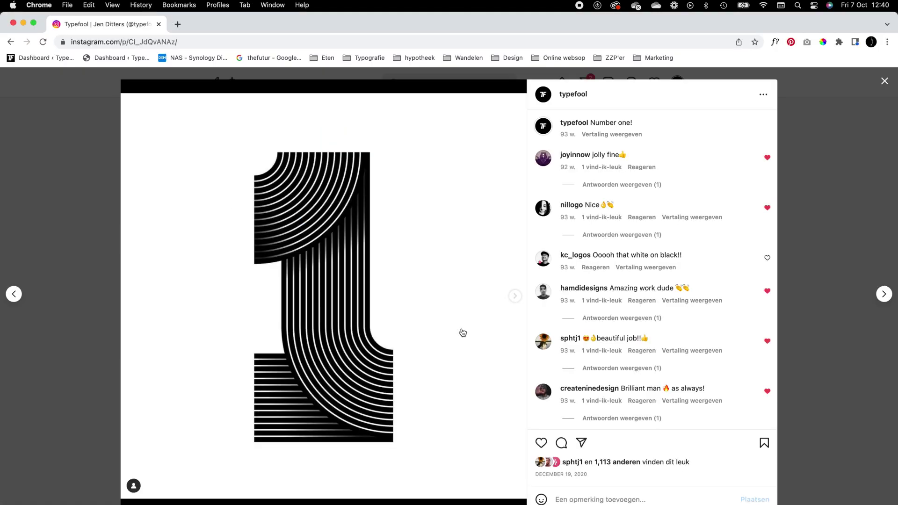
{"action": "key", "text": "super+Tab"}
{"action": "key", "text": "super+Tab"}
{"action": "key", "text": "super+Tab"}
{"action": "key", "text": "super+Tab"}
{"action": "key", "text": "super+Tab"}
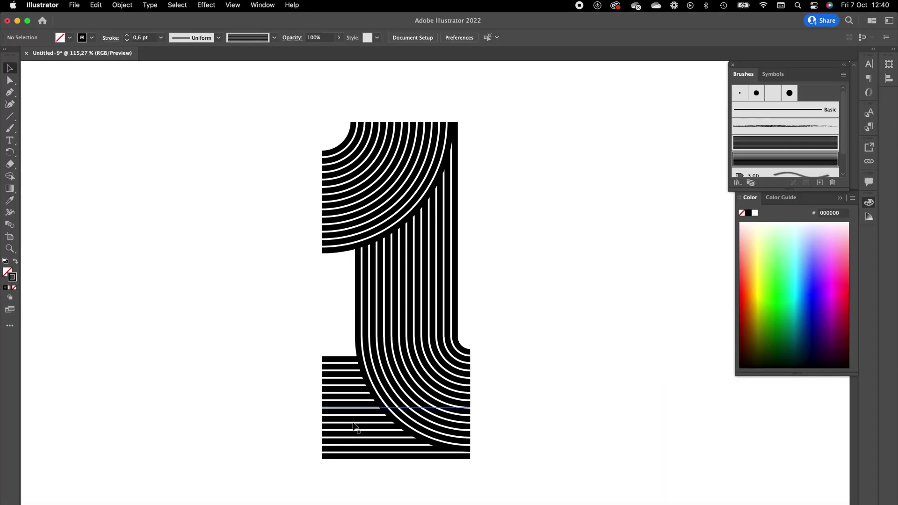
{"action": "left_click", "coordinate": [344, 406]}
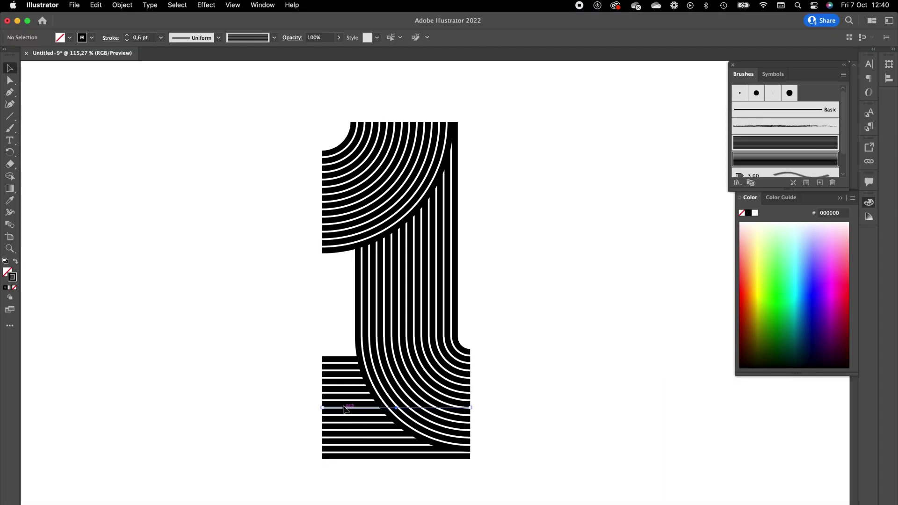
{"action": "left_click_drag", "start_coordinate": [345, 411], "coordinate": [344, 408]}
{"action": "key", "text": "super+Tab"}
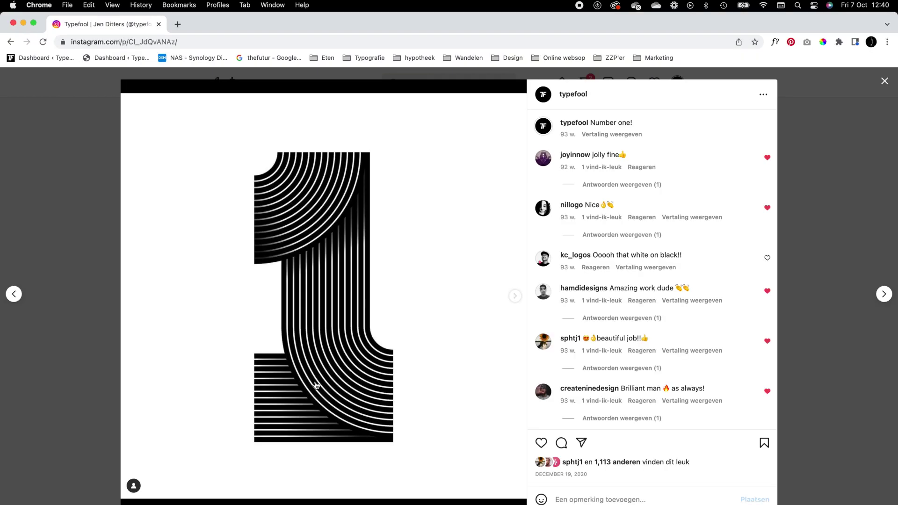